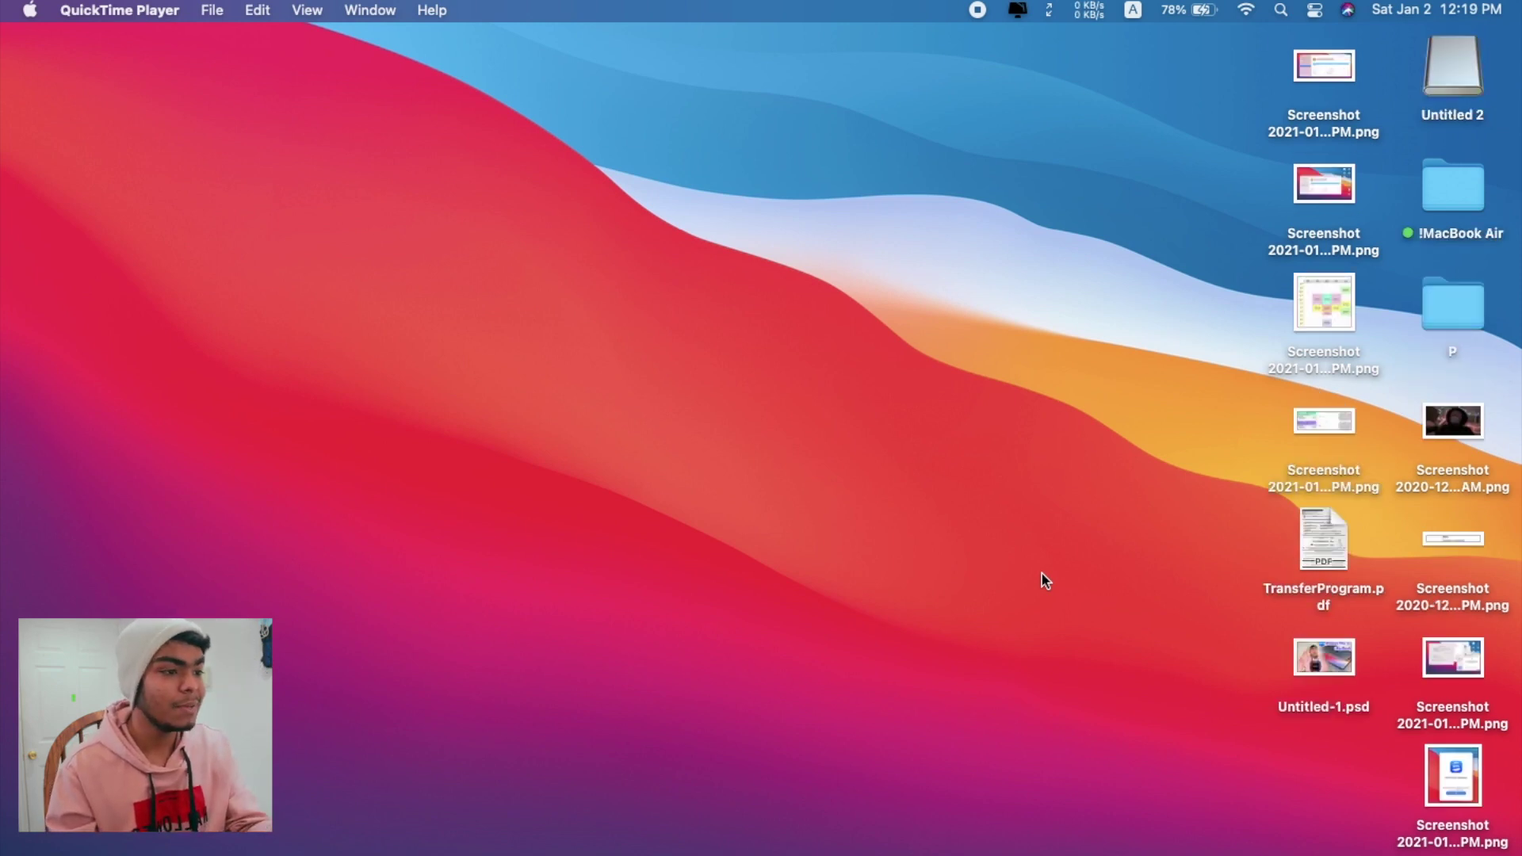
- Copy the Coronavirus Canada .mp4 from the Untitled 2 drive window onto the desktop
double_click(1451, 63)
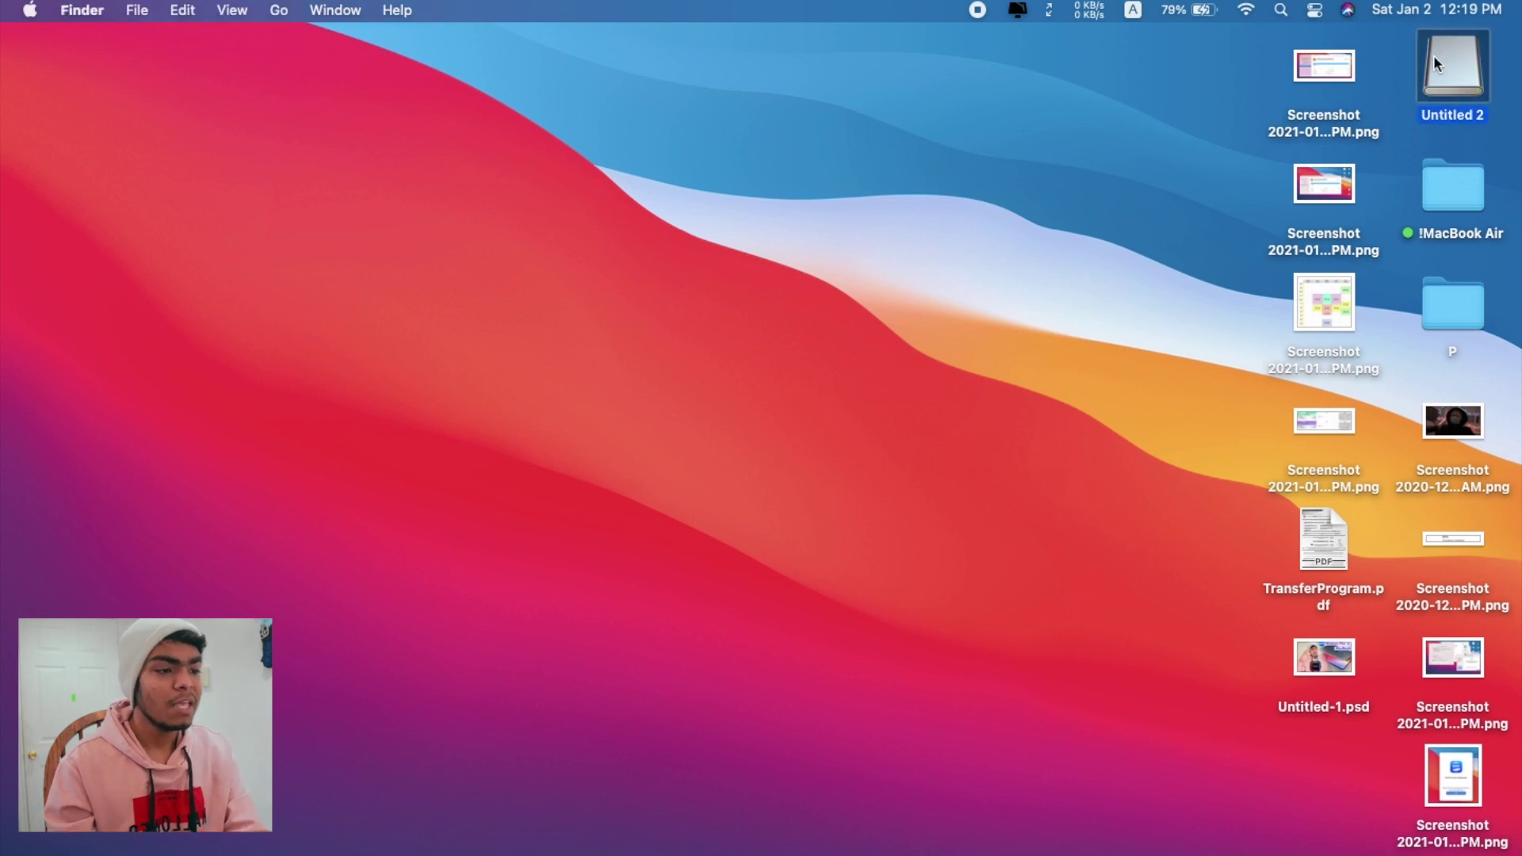
left_click_drag(825, 293, 336, 299)
left_click(419, 316)
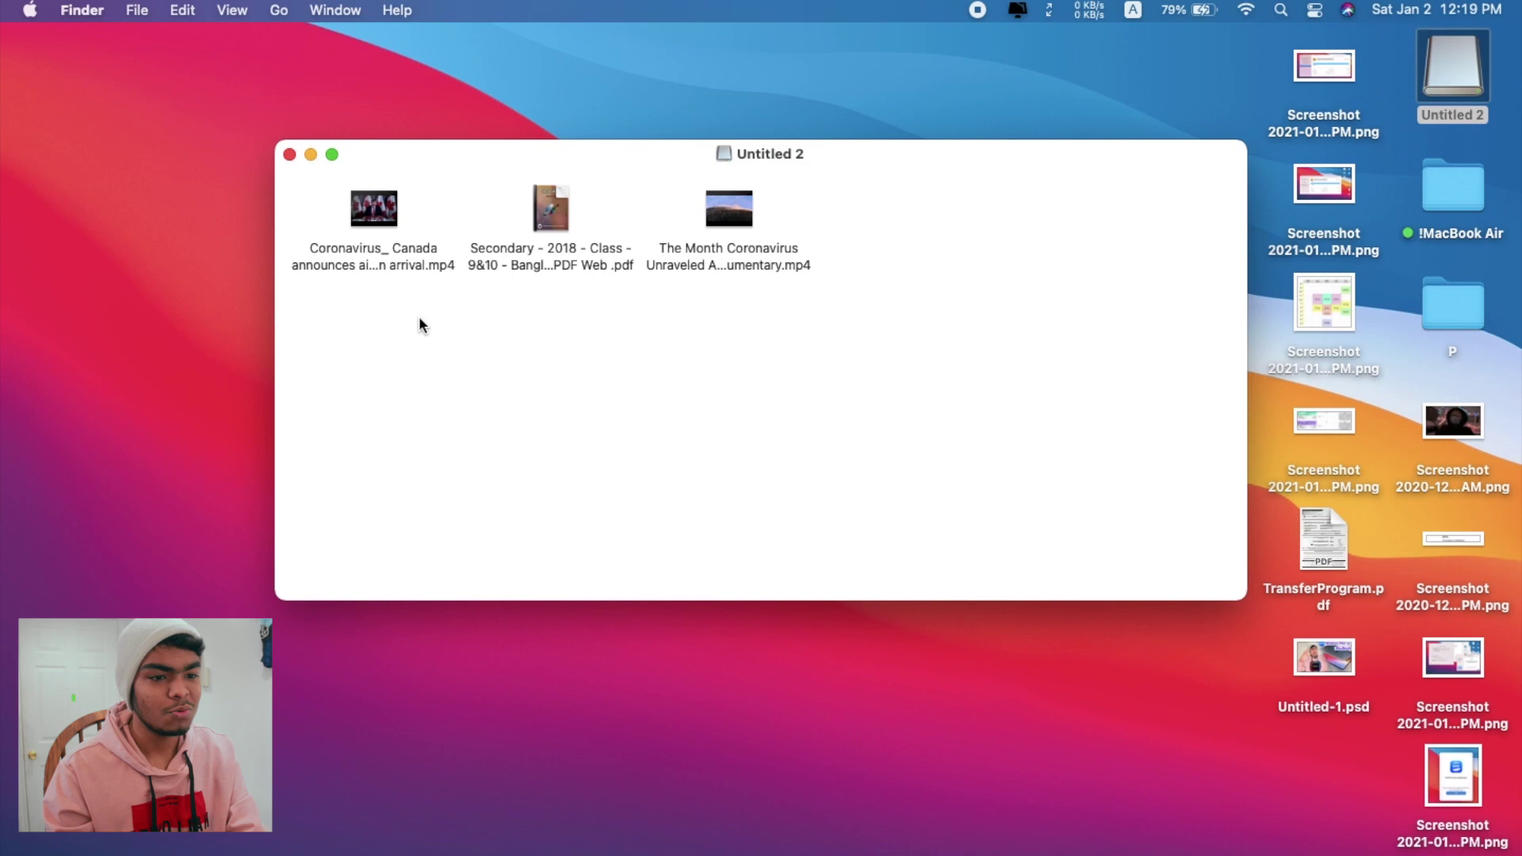
left_click_drag(386, 227, 156, 271)
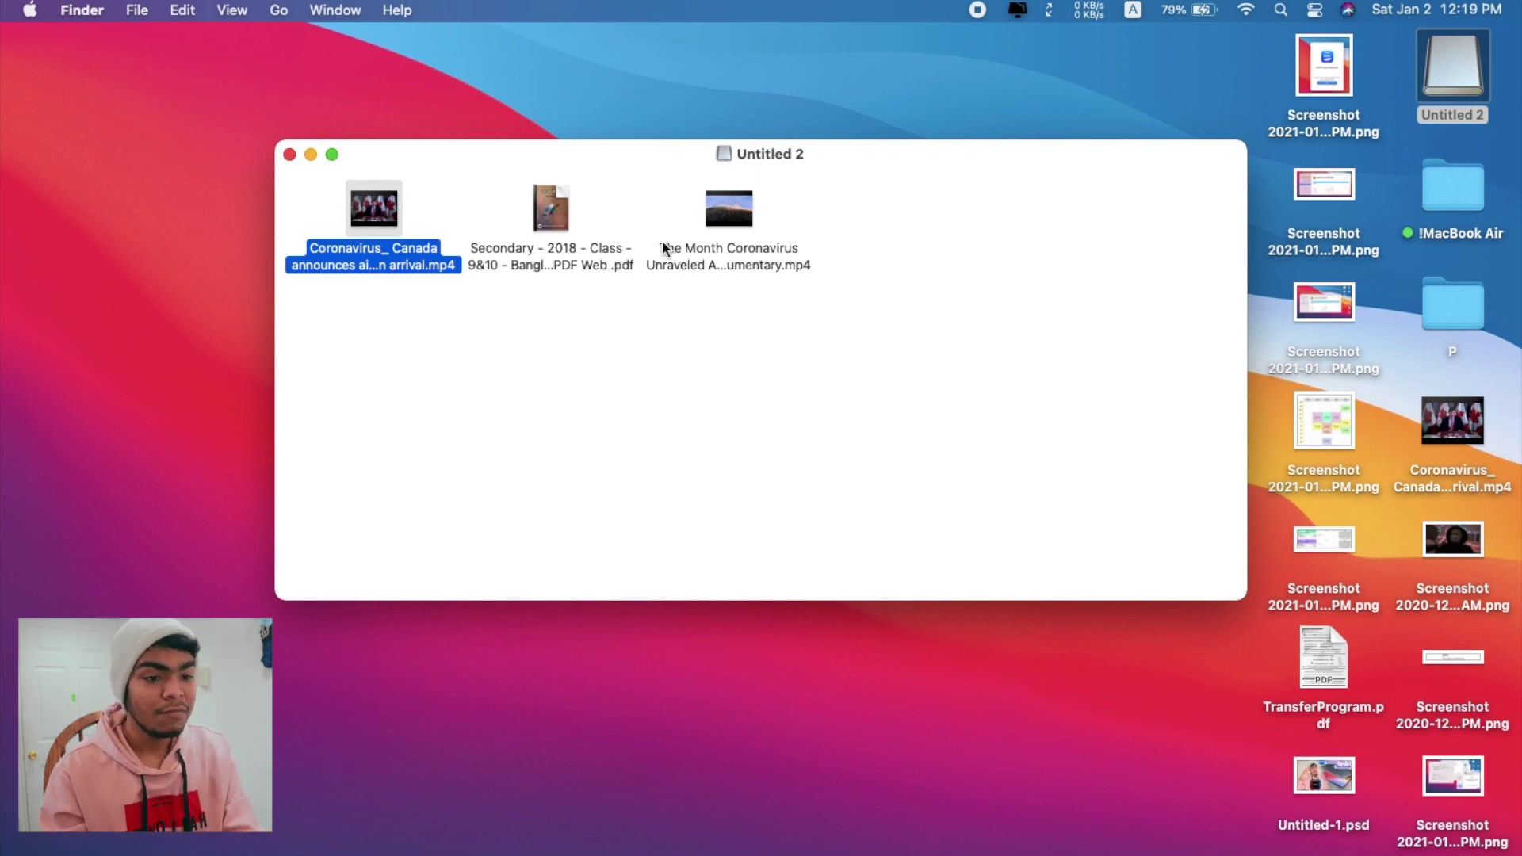
left_click(529, 219)
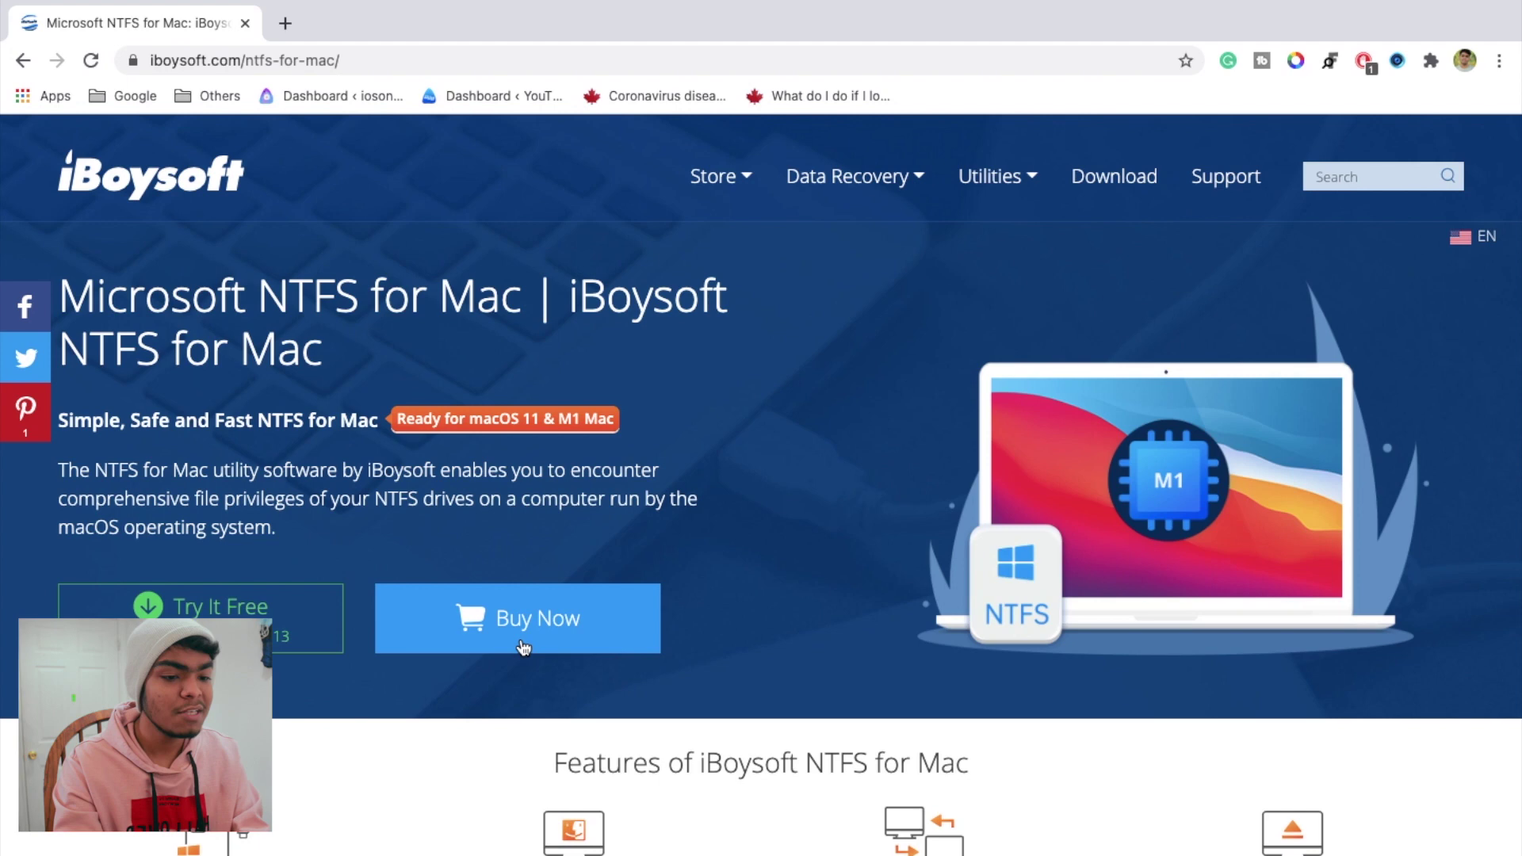
- Open the purchase page (US$19.95 yearly, US$49.95 lifetime) in a new tab, then return to the product page
left_click(578, 626)
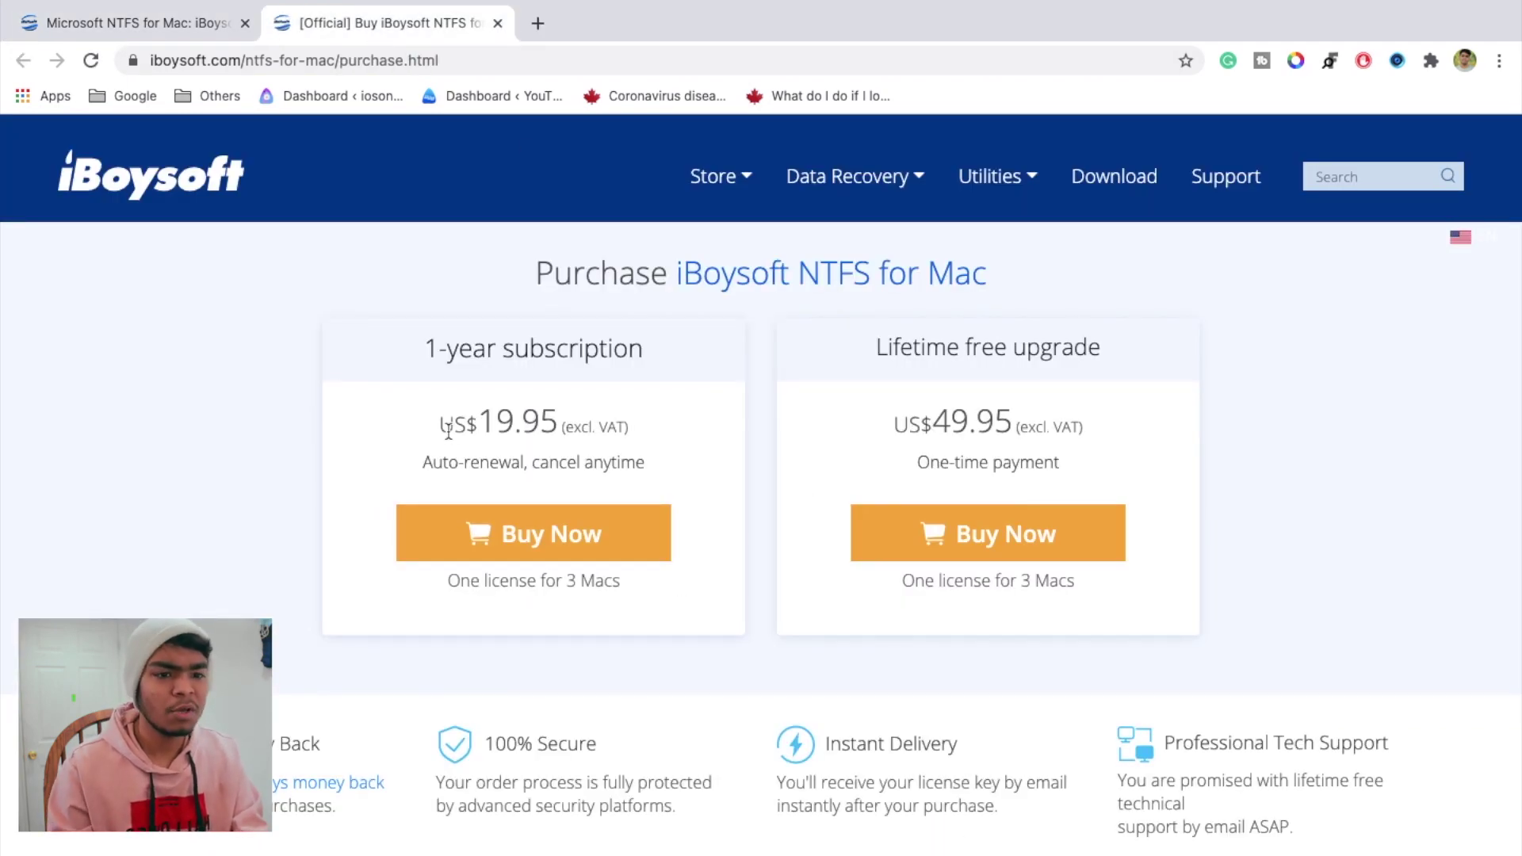
left_click(140, 14)
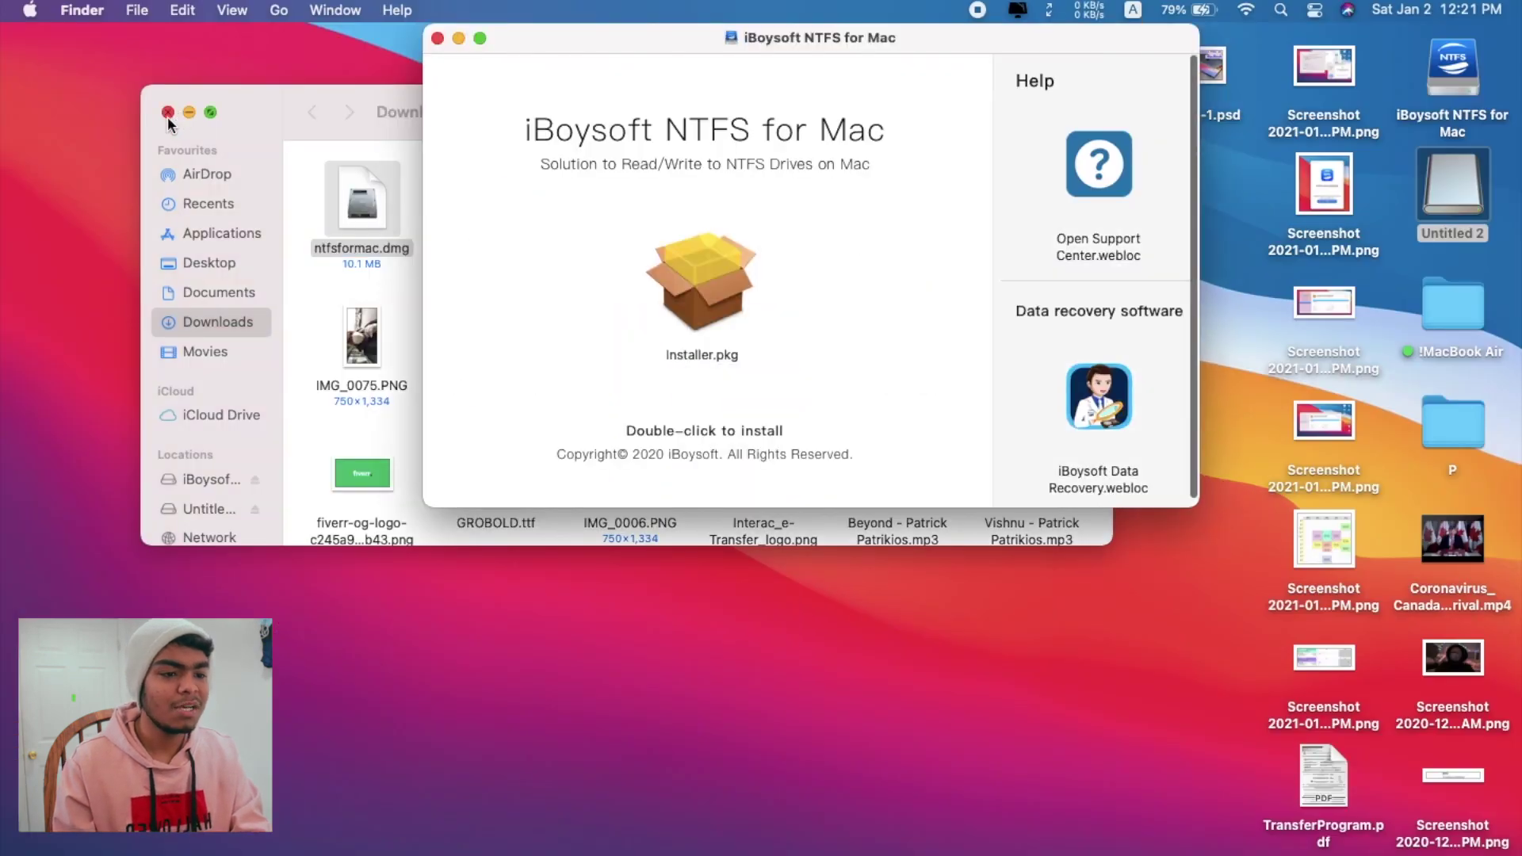
- Run Installer.pkg to install iBoysoft NTFS for Mac on the Untitled disk, authorizing with the account password
left_click(168, 113)
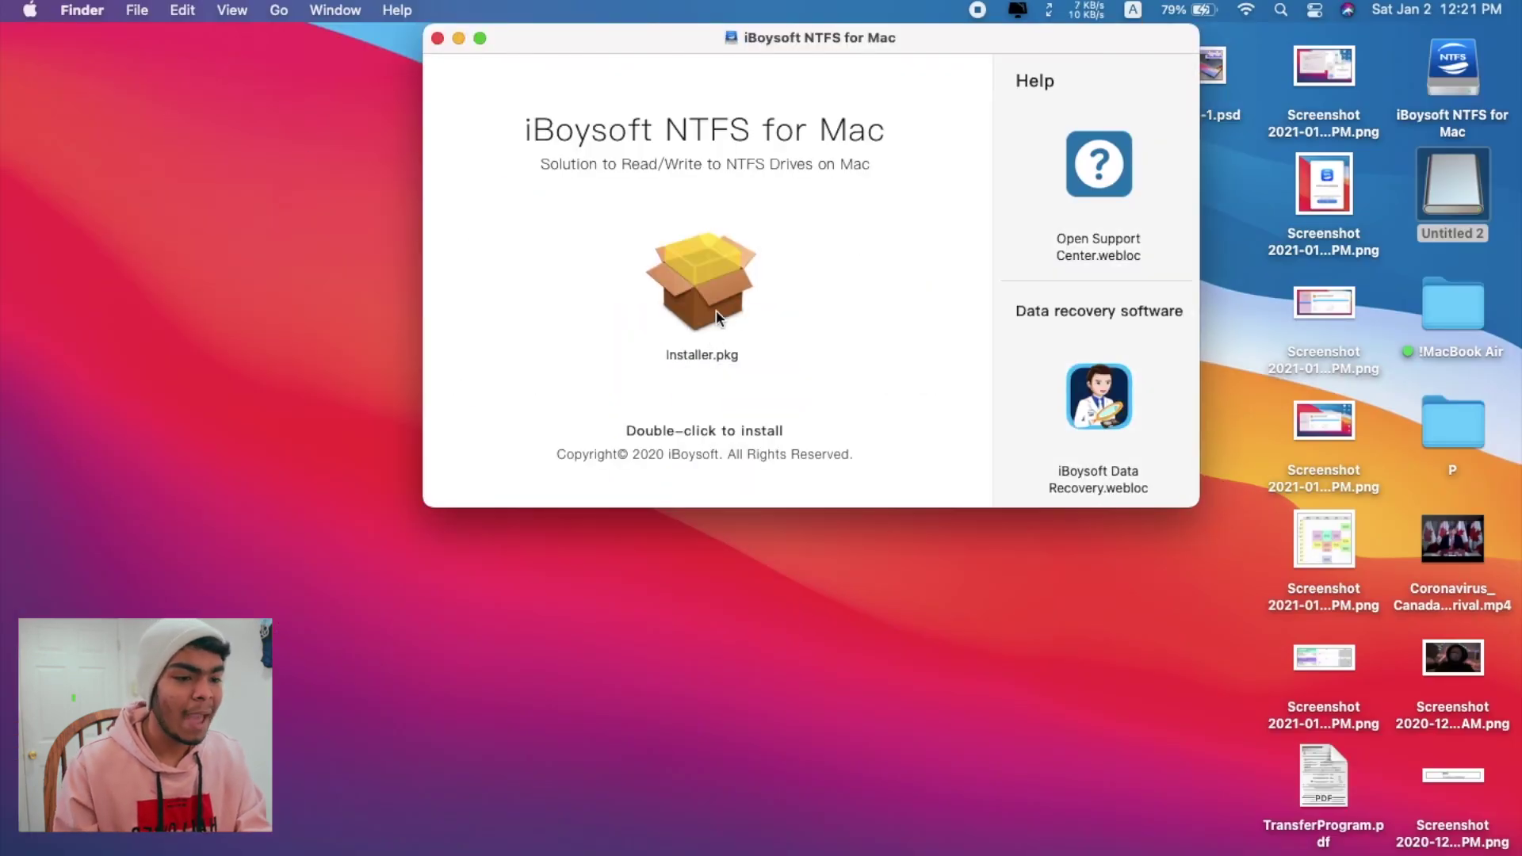
left_click(716, 311)
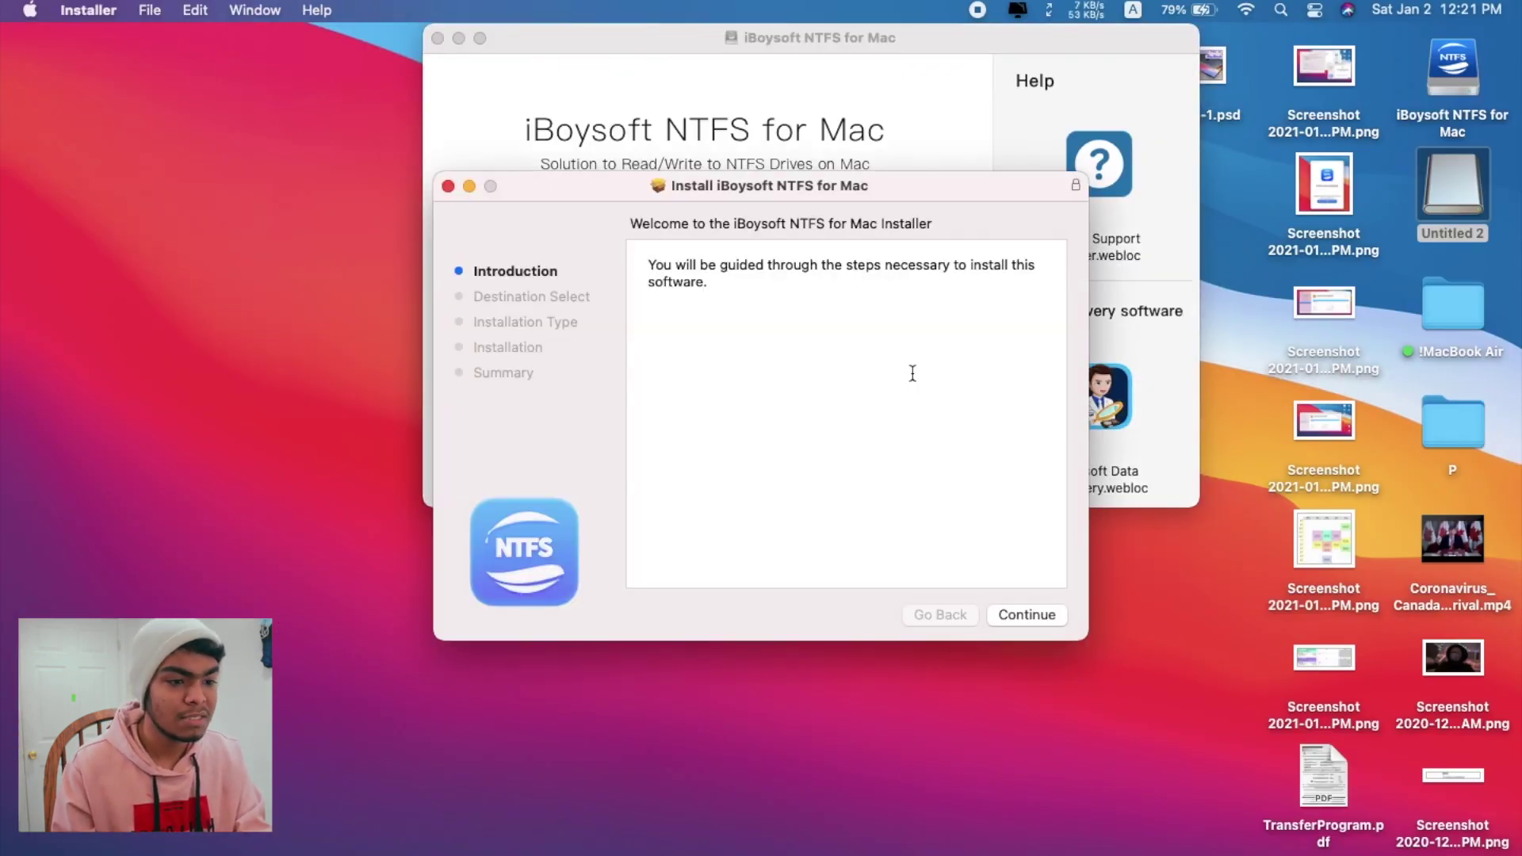
left_click(1026, 616)
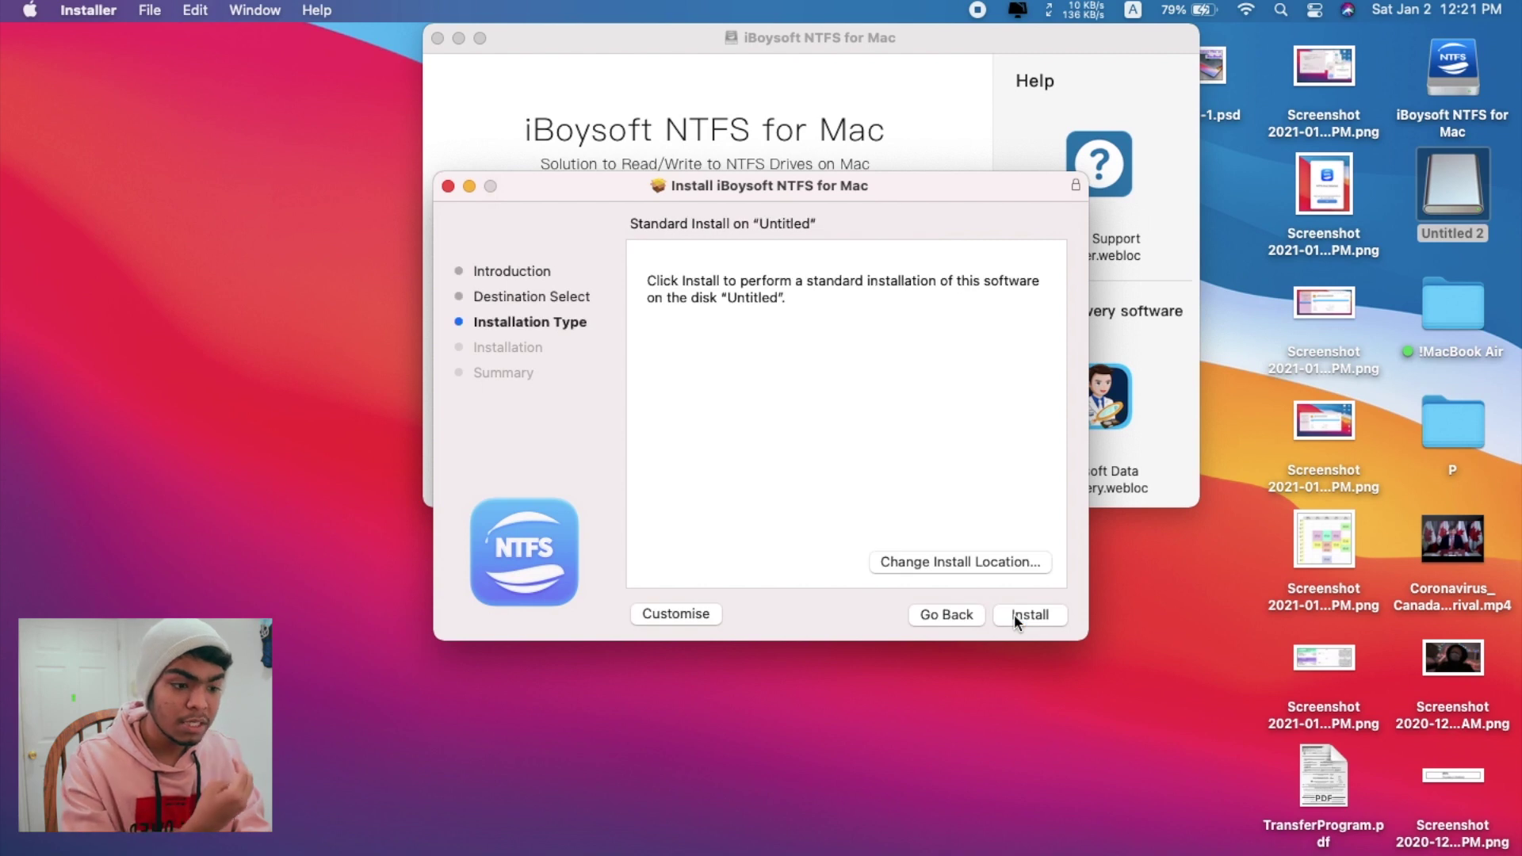
left_click(1015, 615)
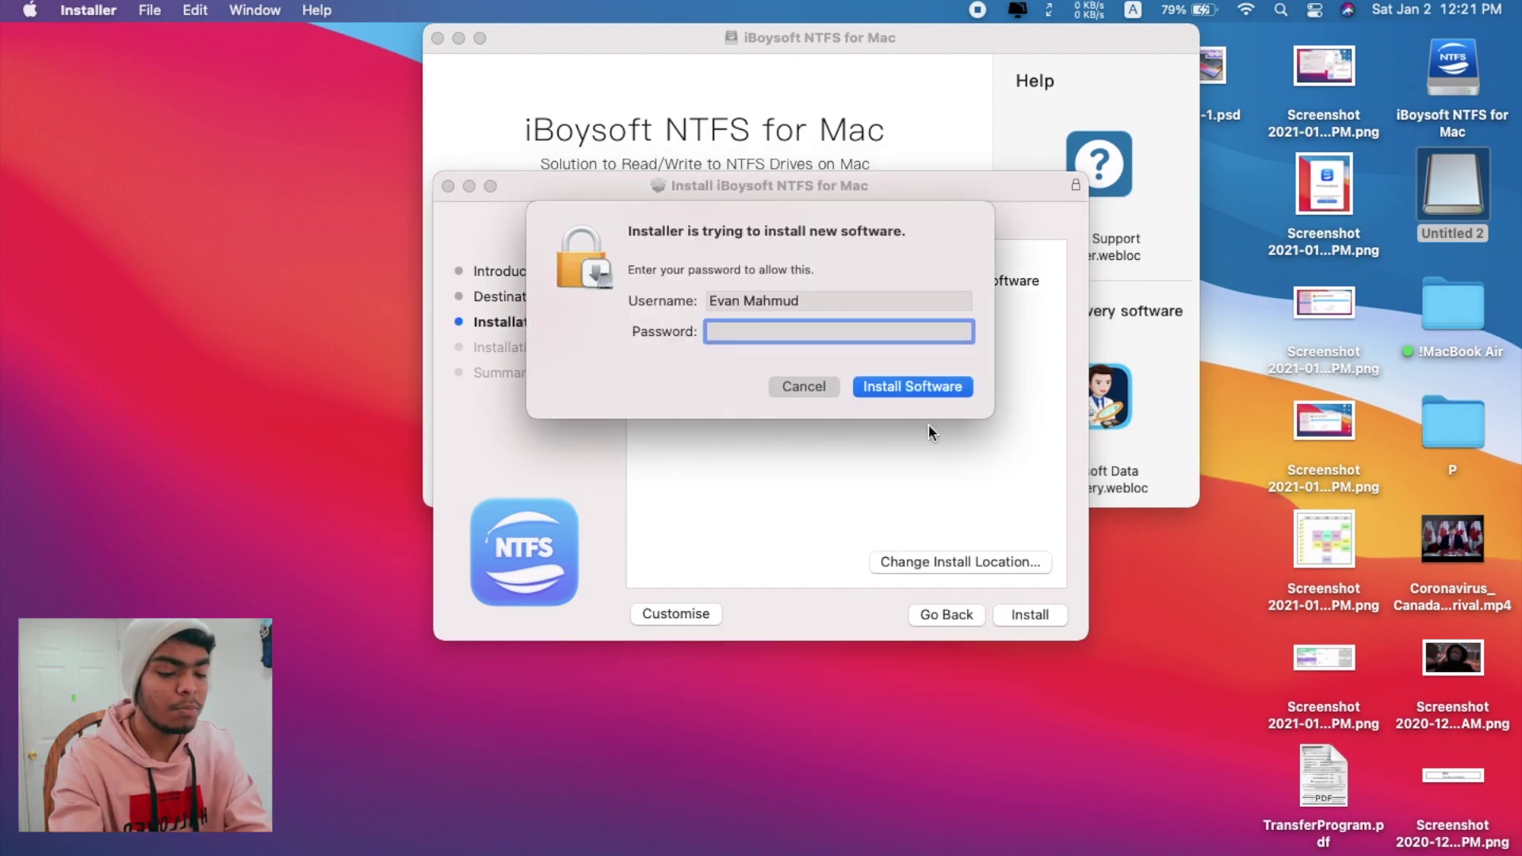
type("•••••")
key("Return")
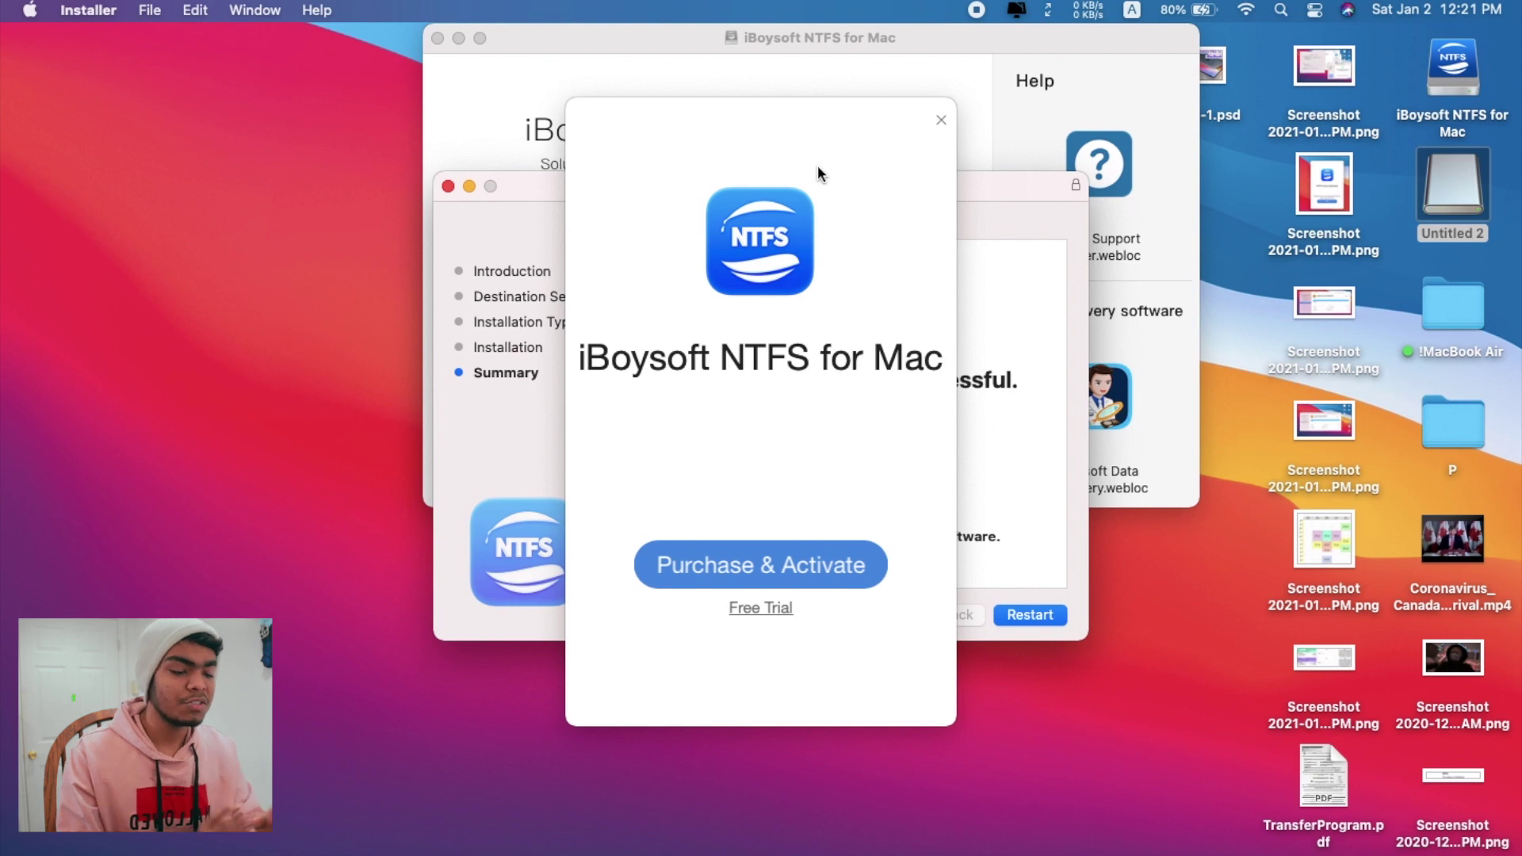
- Start the free trial, cancel the QuickTime dialog, and complete setup with Launch at login checked
left_click(759, 609)
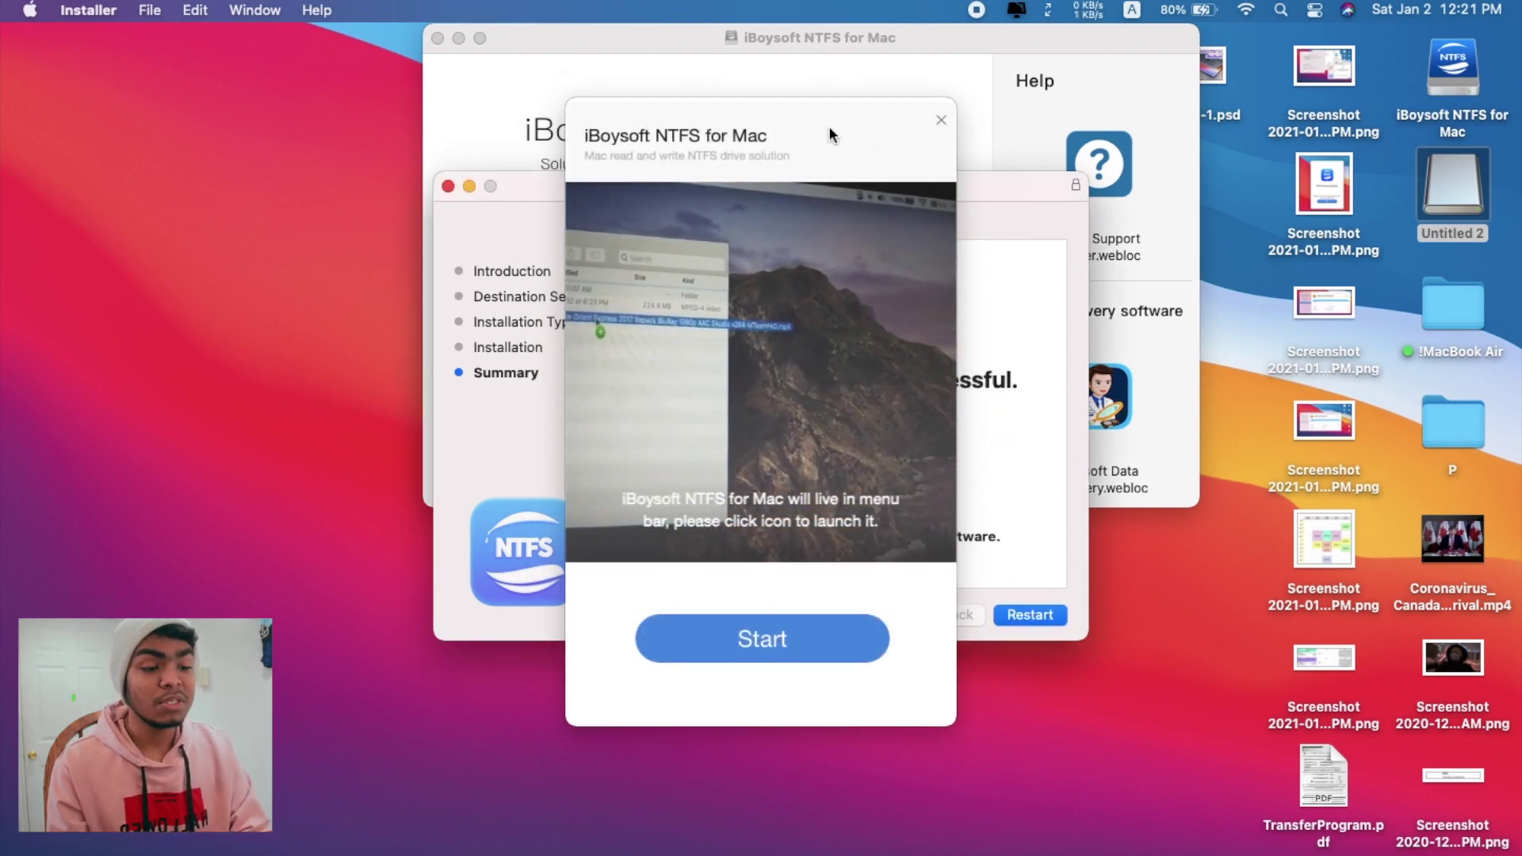
left_click_drag(830, 134, 275, 159)
left_click(826, 191)
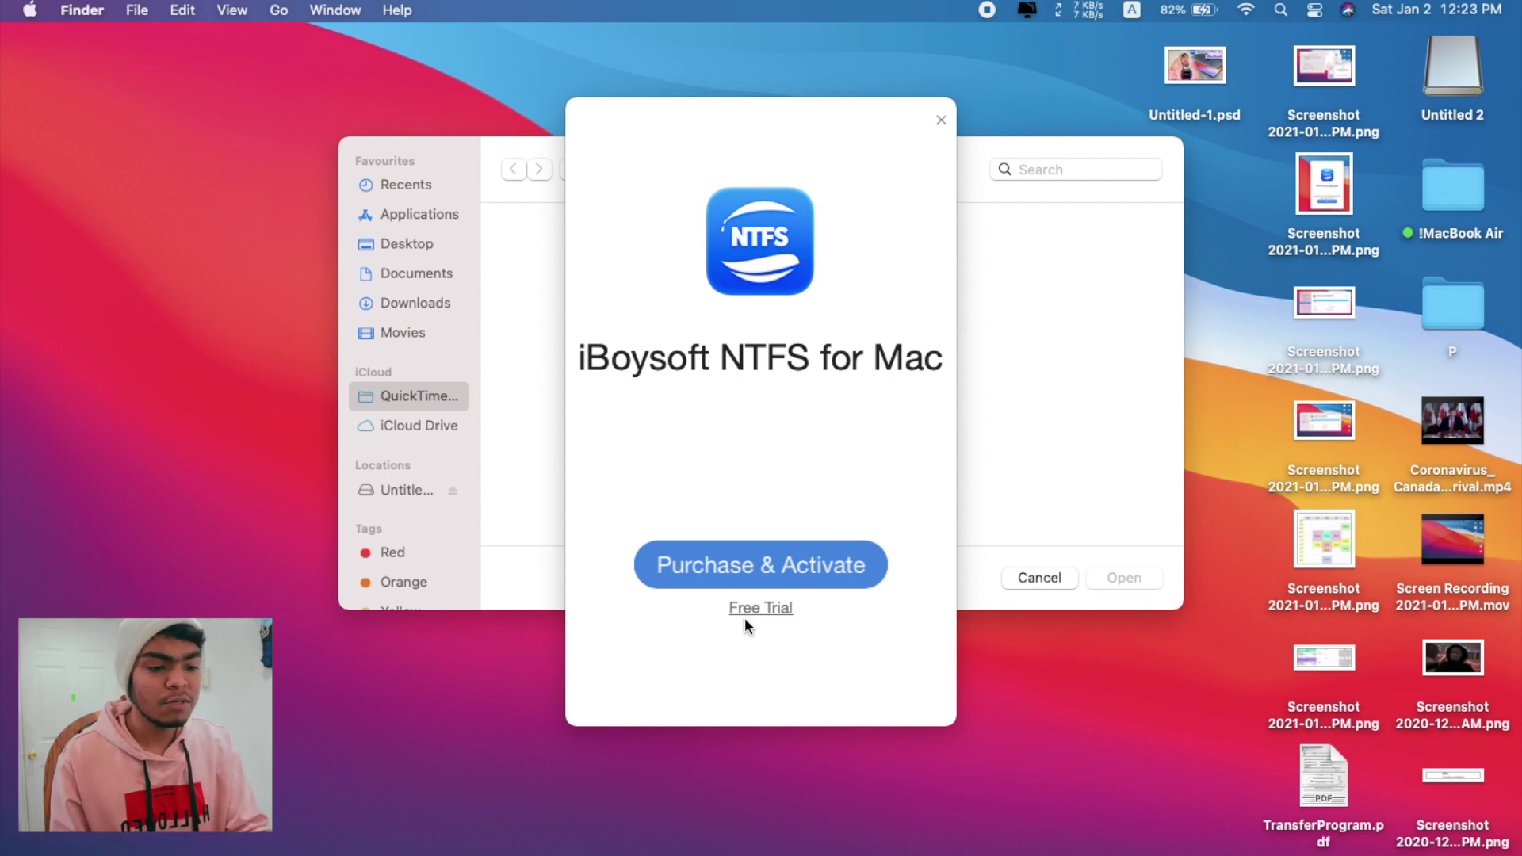
left_click(773, 608)
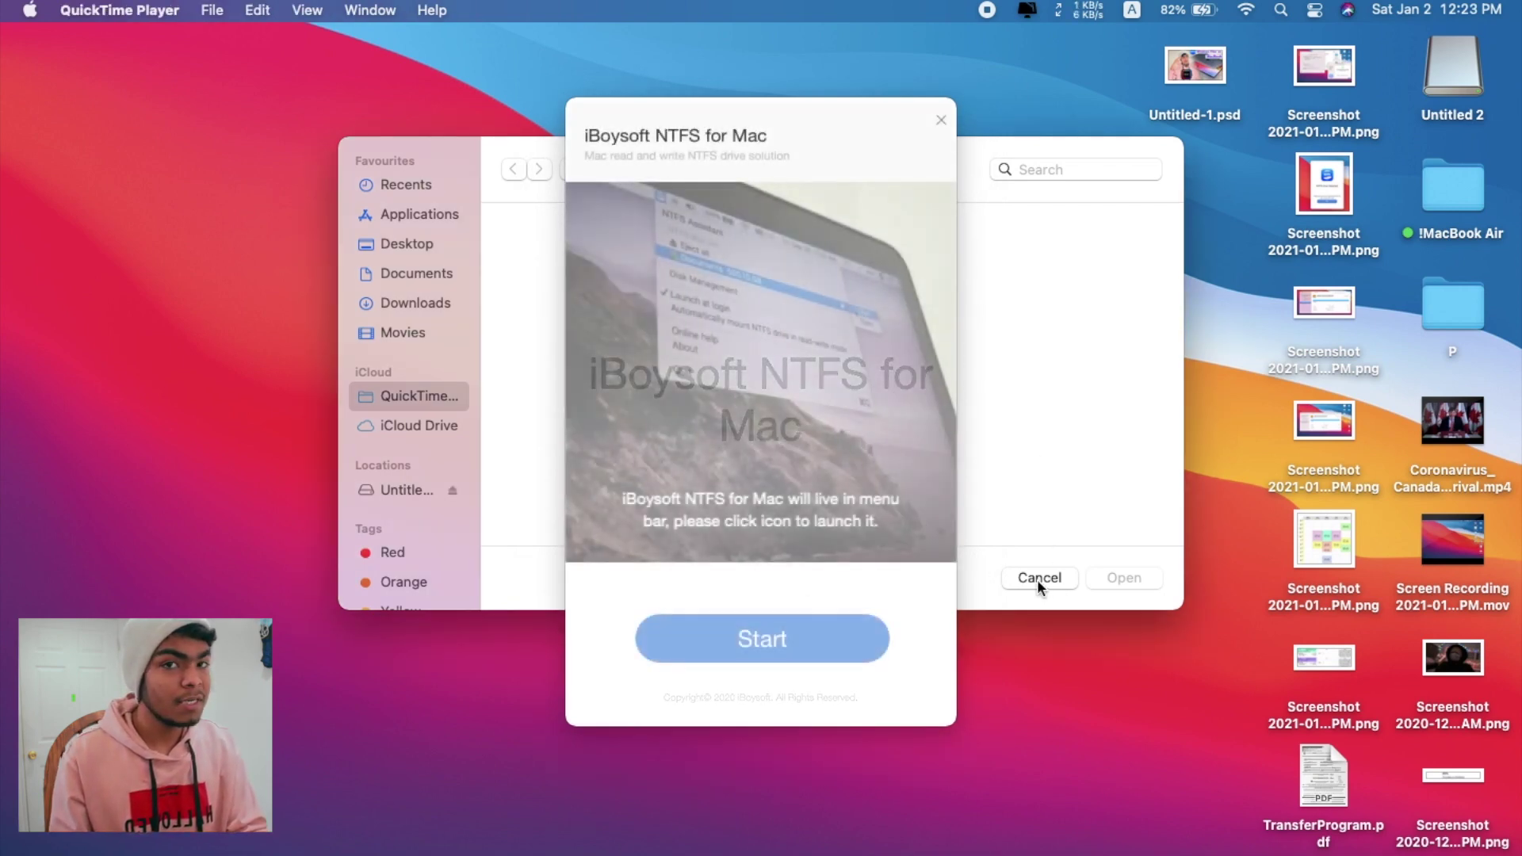
left_click(1038, 578)
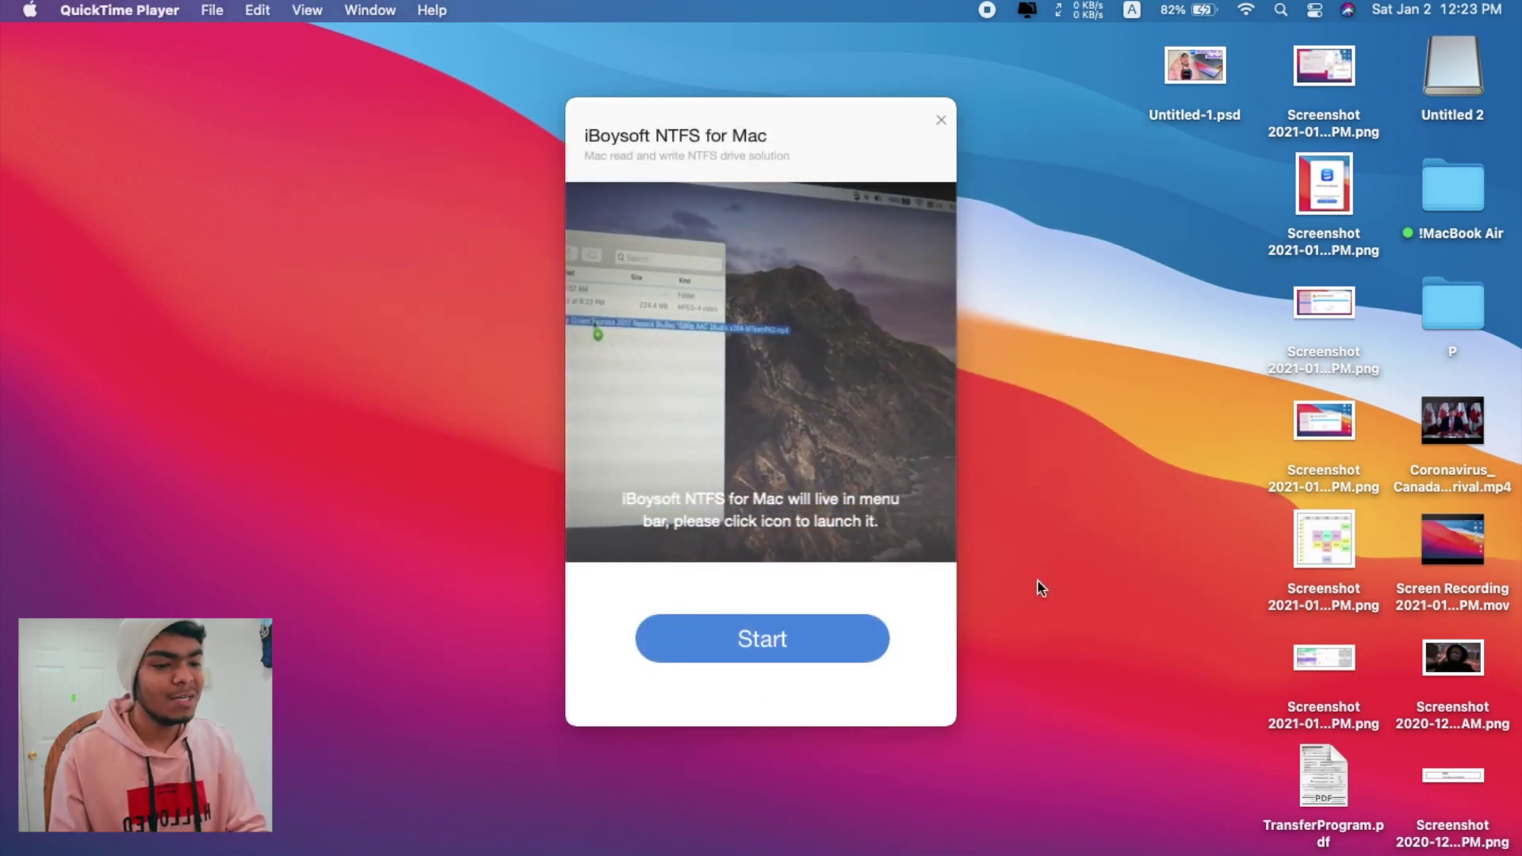
left_click(763, 661)
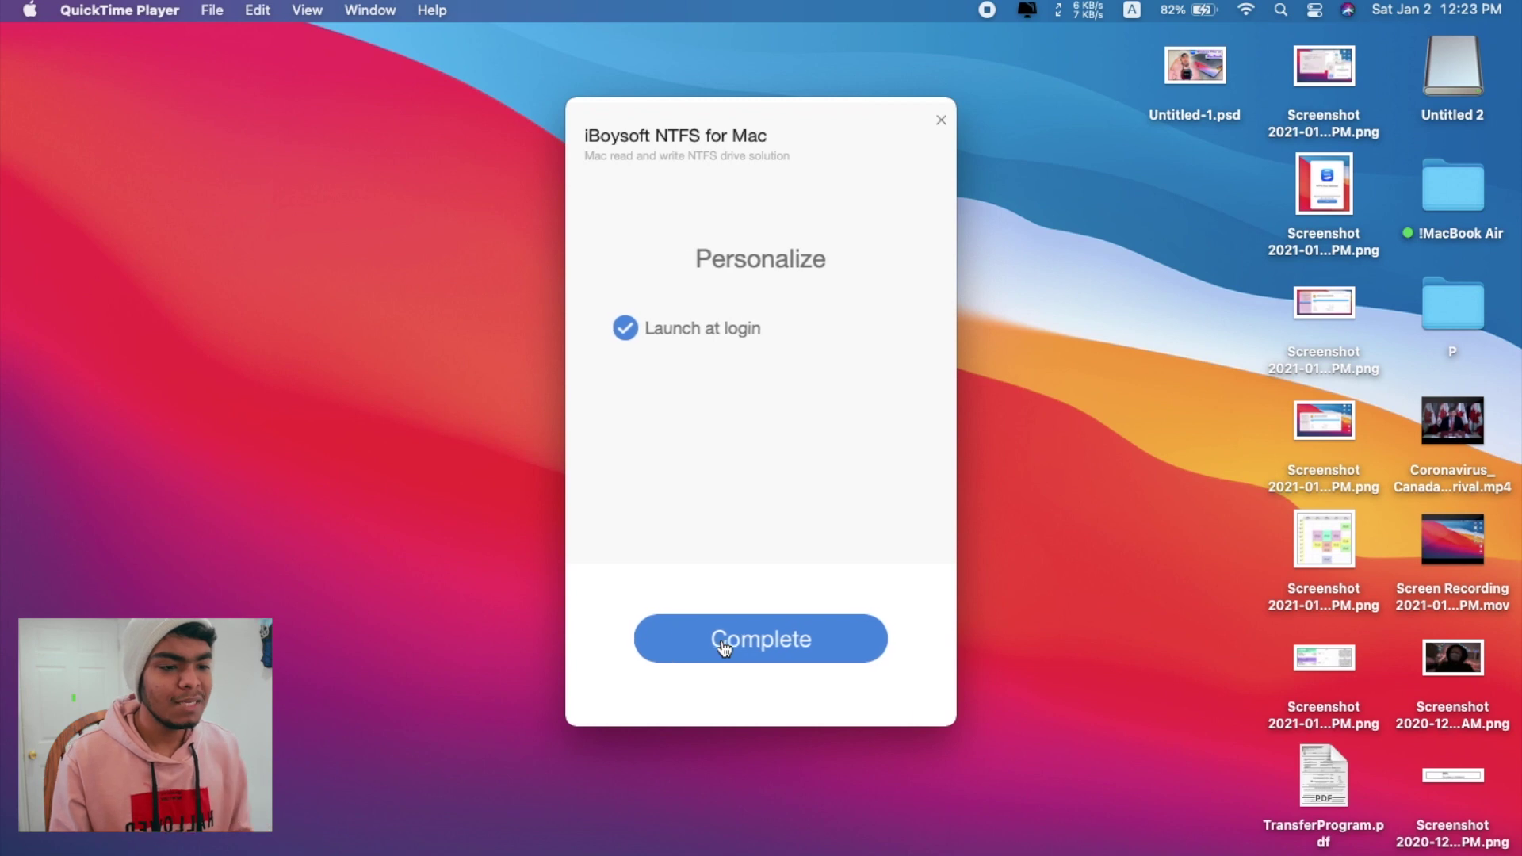
left_click(792, 646)
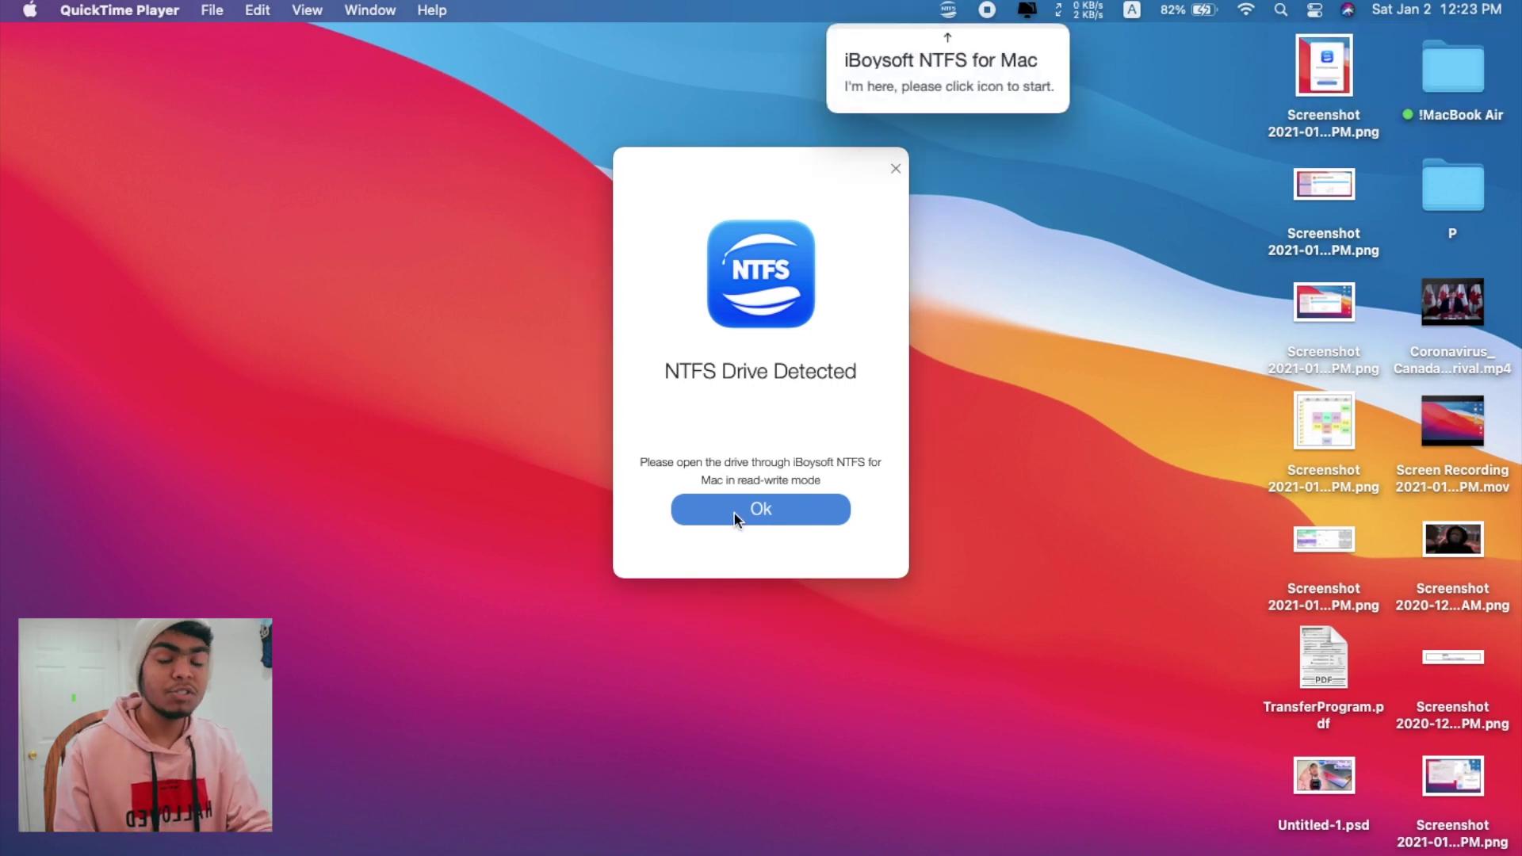
- Acknowledge the NTFS Drive Detected notice and open Untitled 2 (30.37 GB) from the menu-bar drive list
left_click(778, 524)
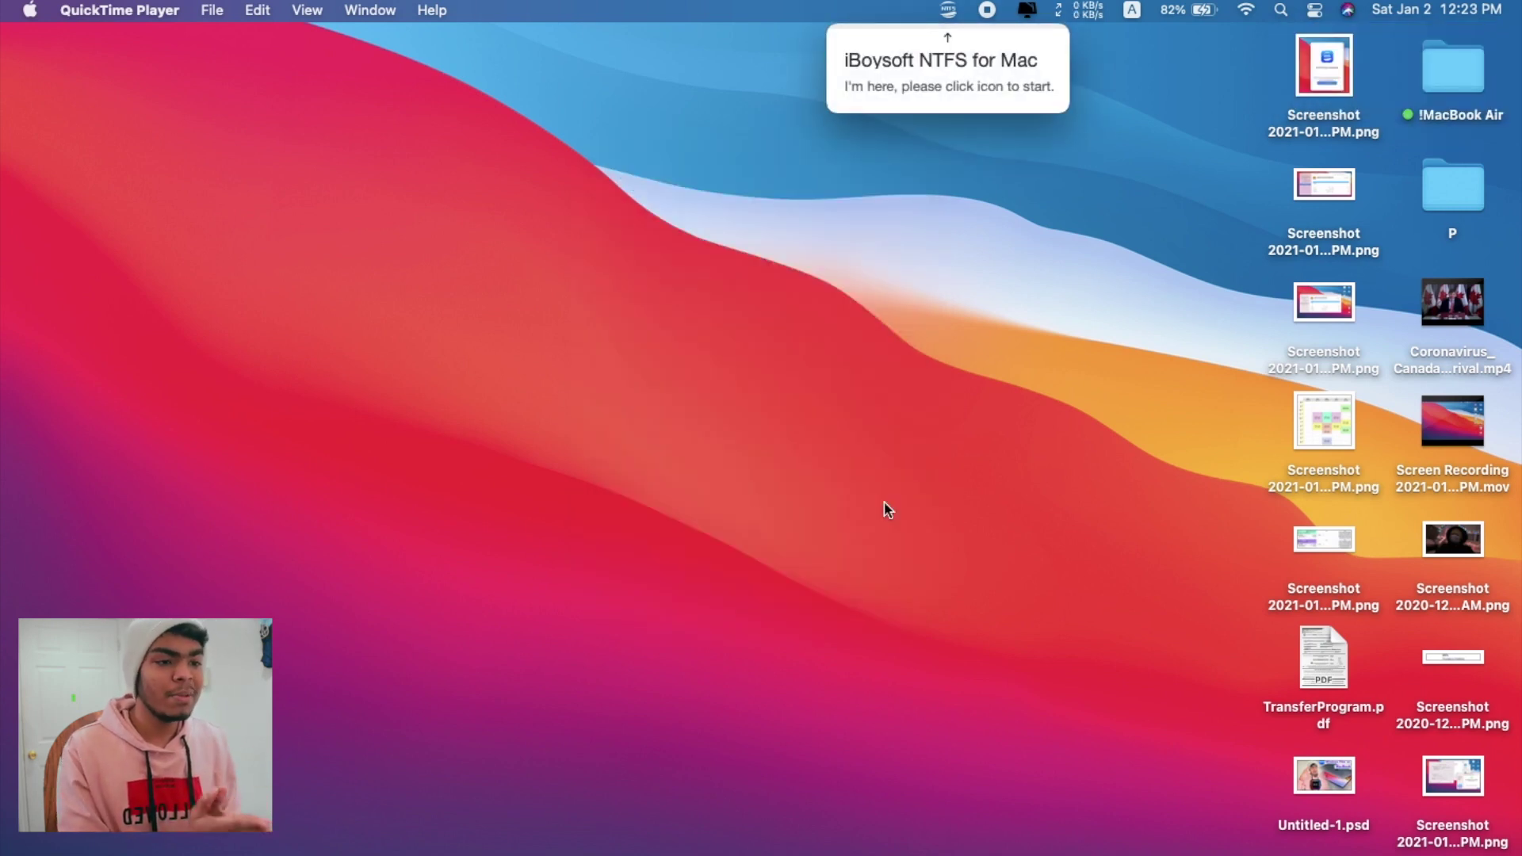
left_click(949, 9)
left_click(839, 160)
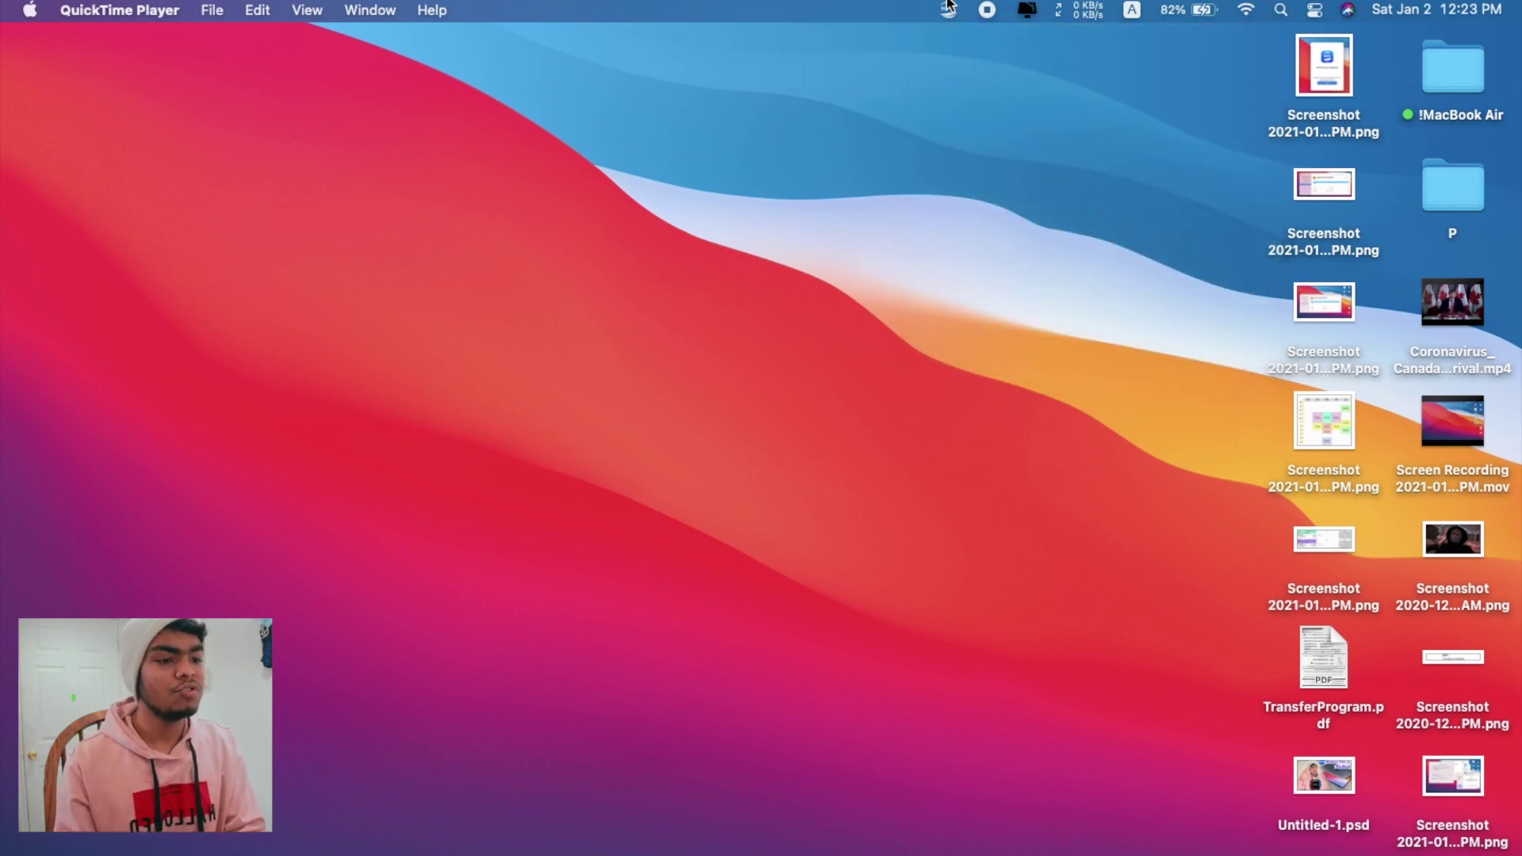
left_click(949, 9)
mouse_move(1097, 123)
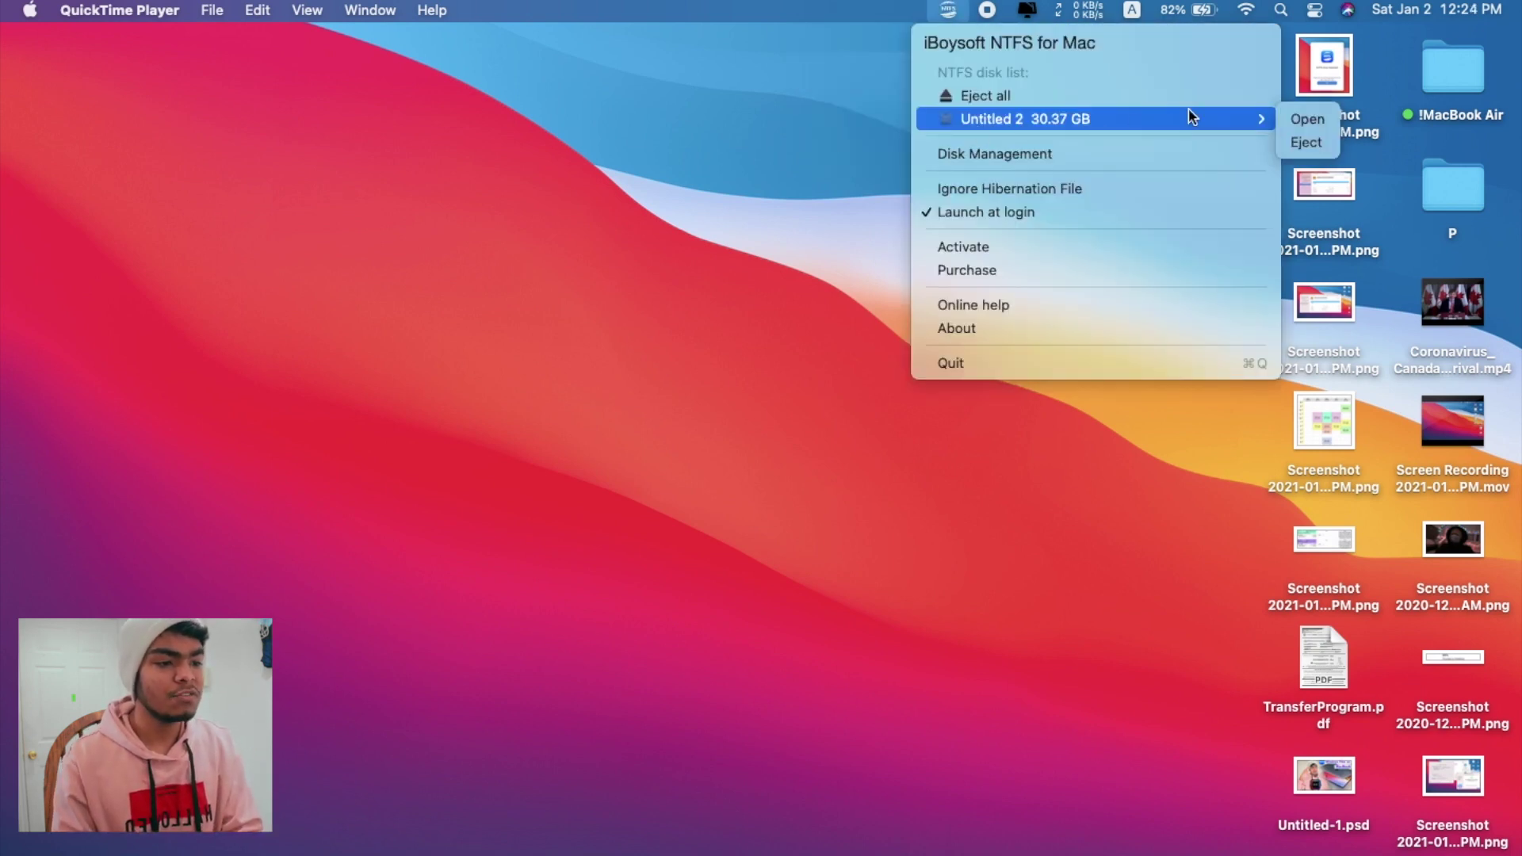
left_click(1306, 119)
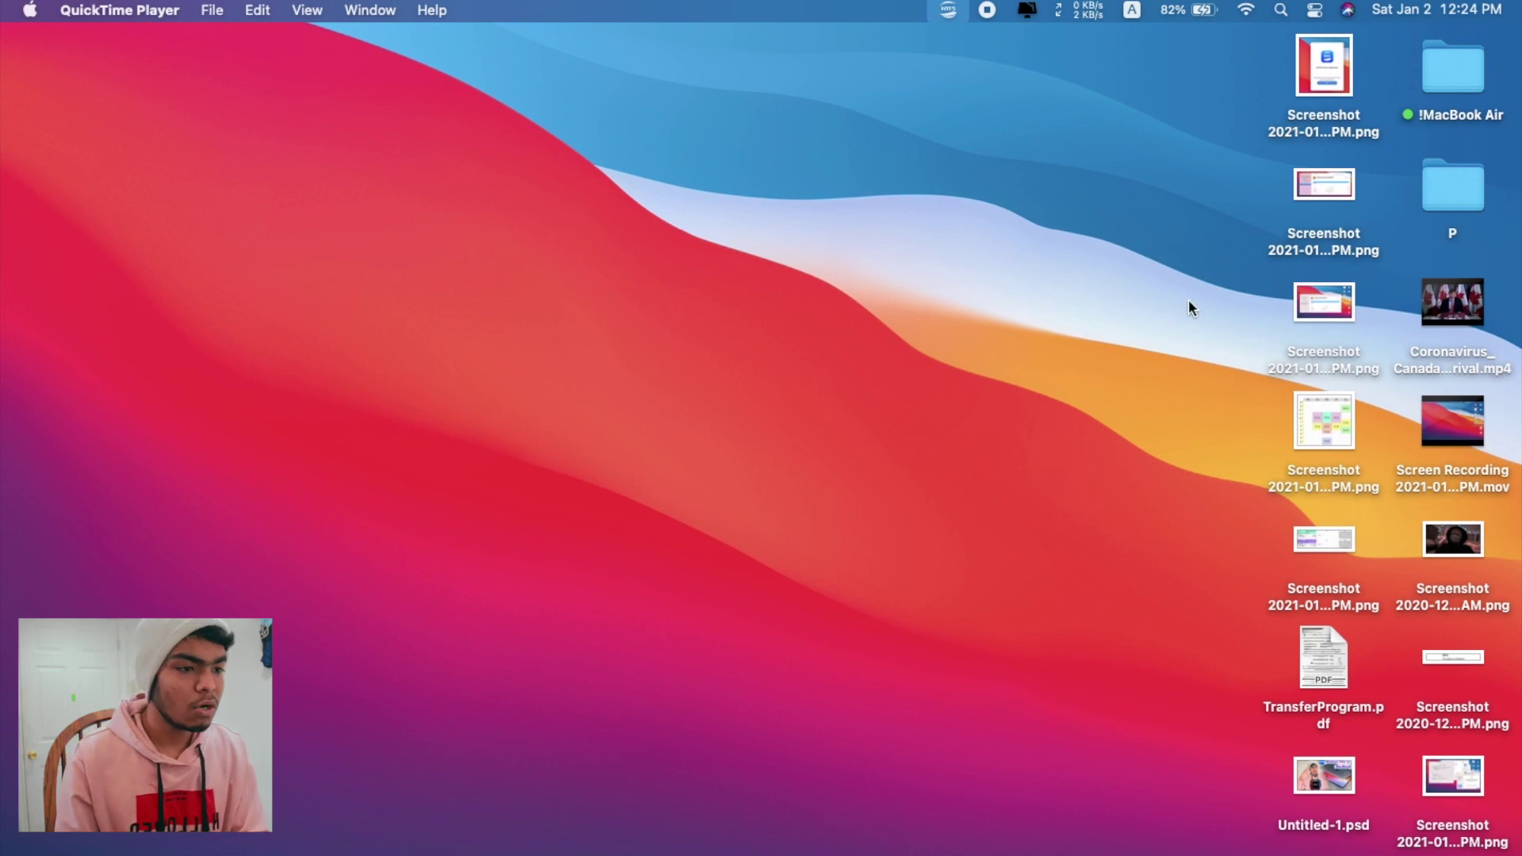
mouse_move(943, 853)
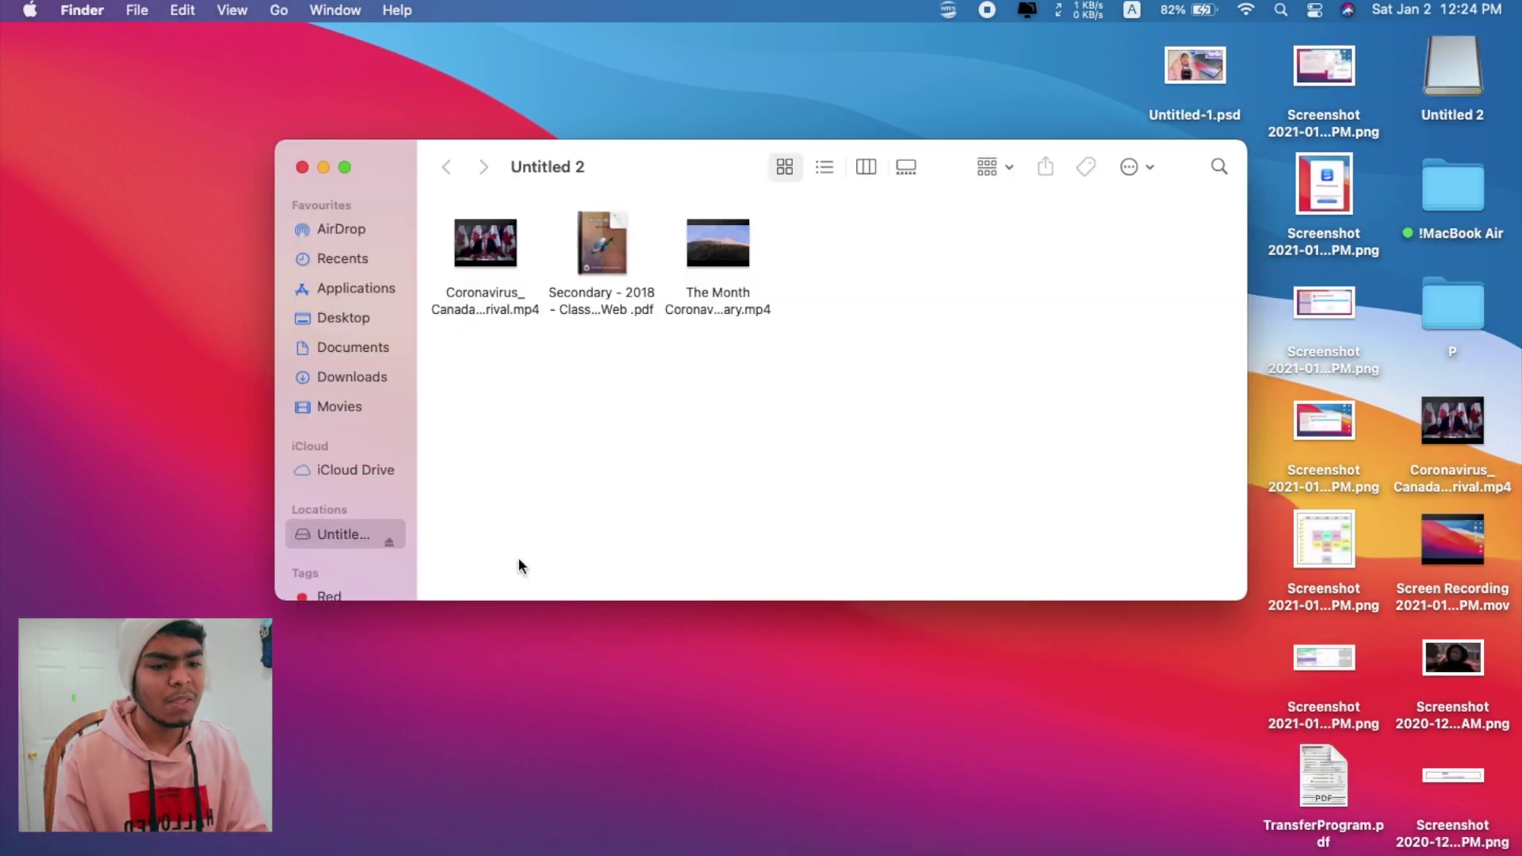
- Rename the Untitled 2 drive on the desktop to 'Evan 32GB'
left_click(1458, 54)
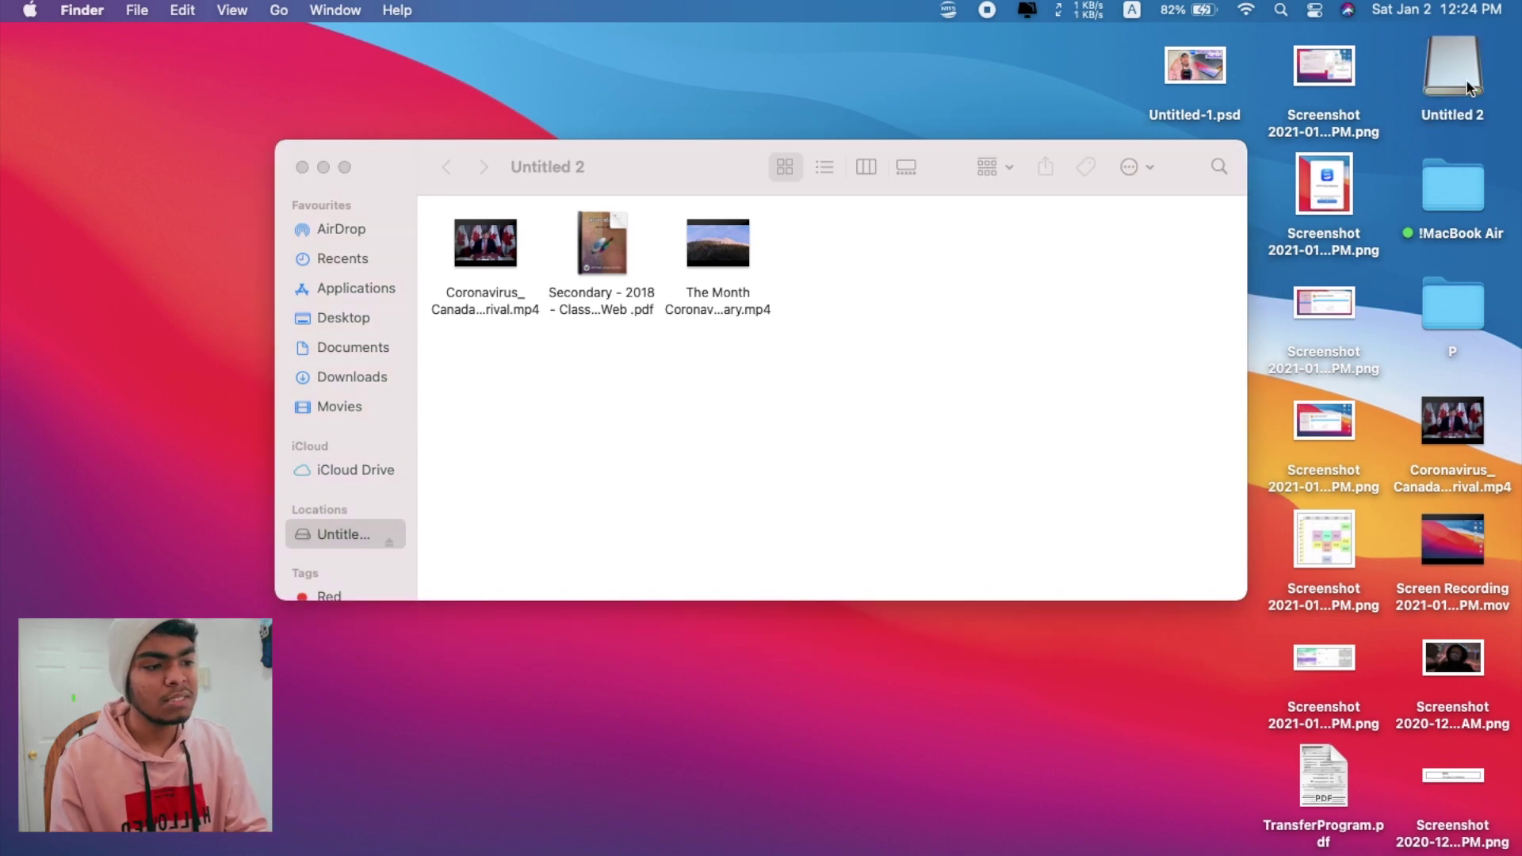
left_click(1469, 86)
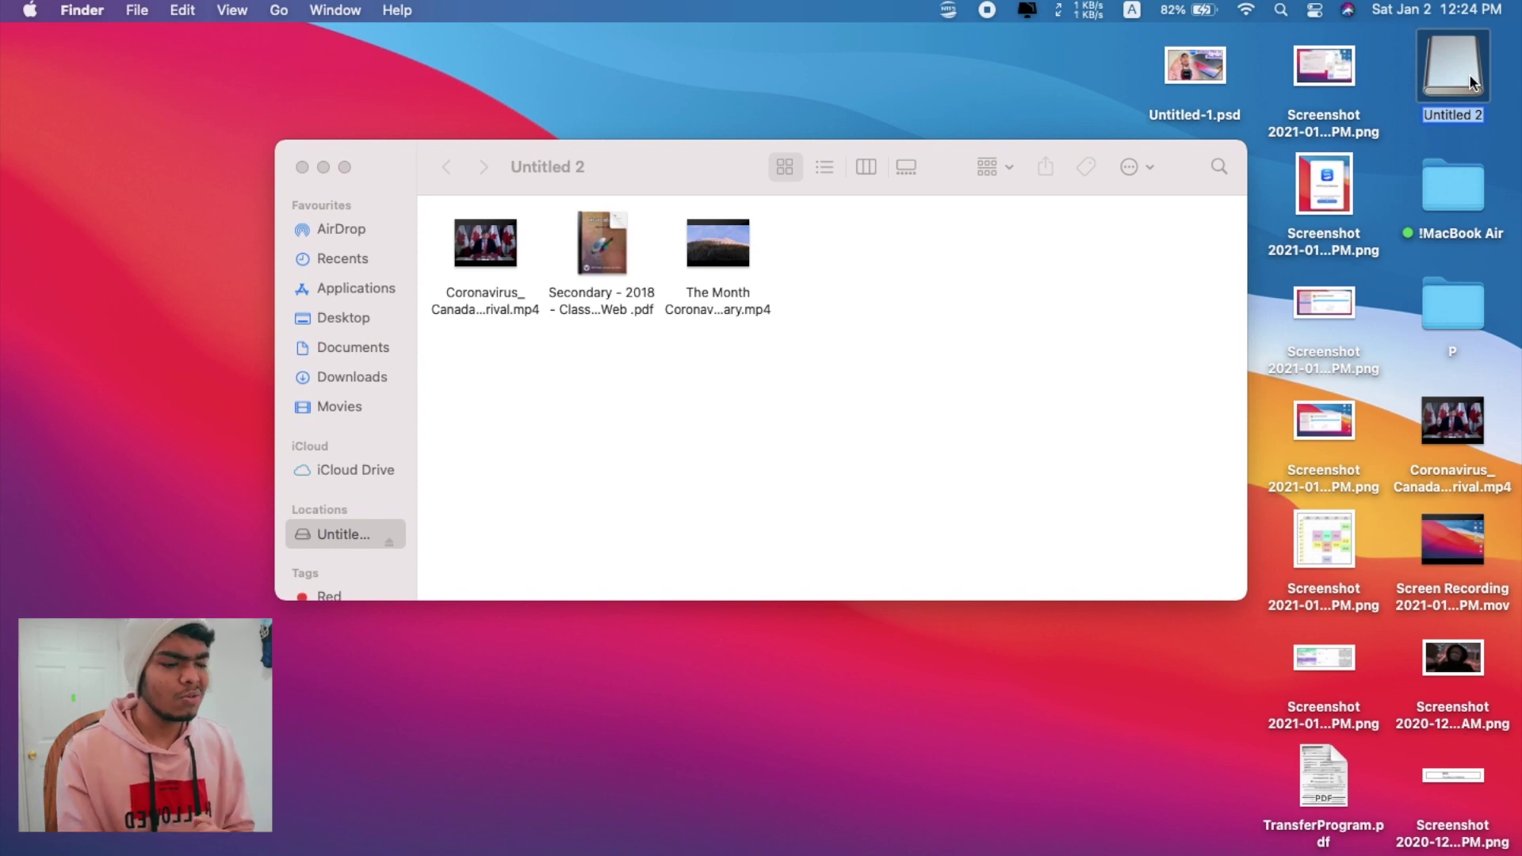
key("Return")
type("Eva")
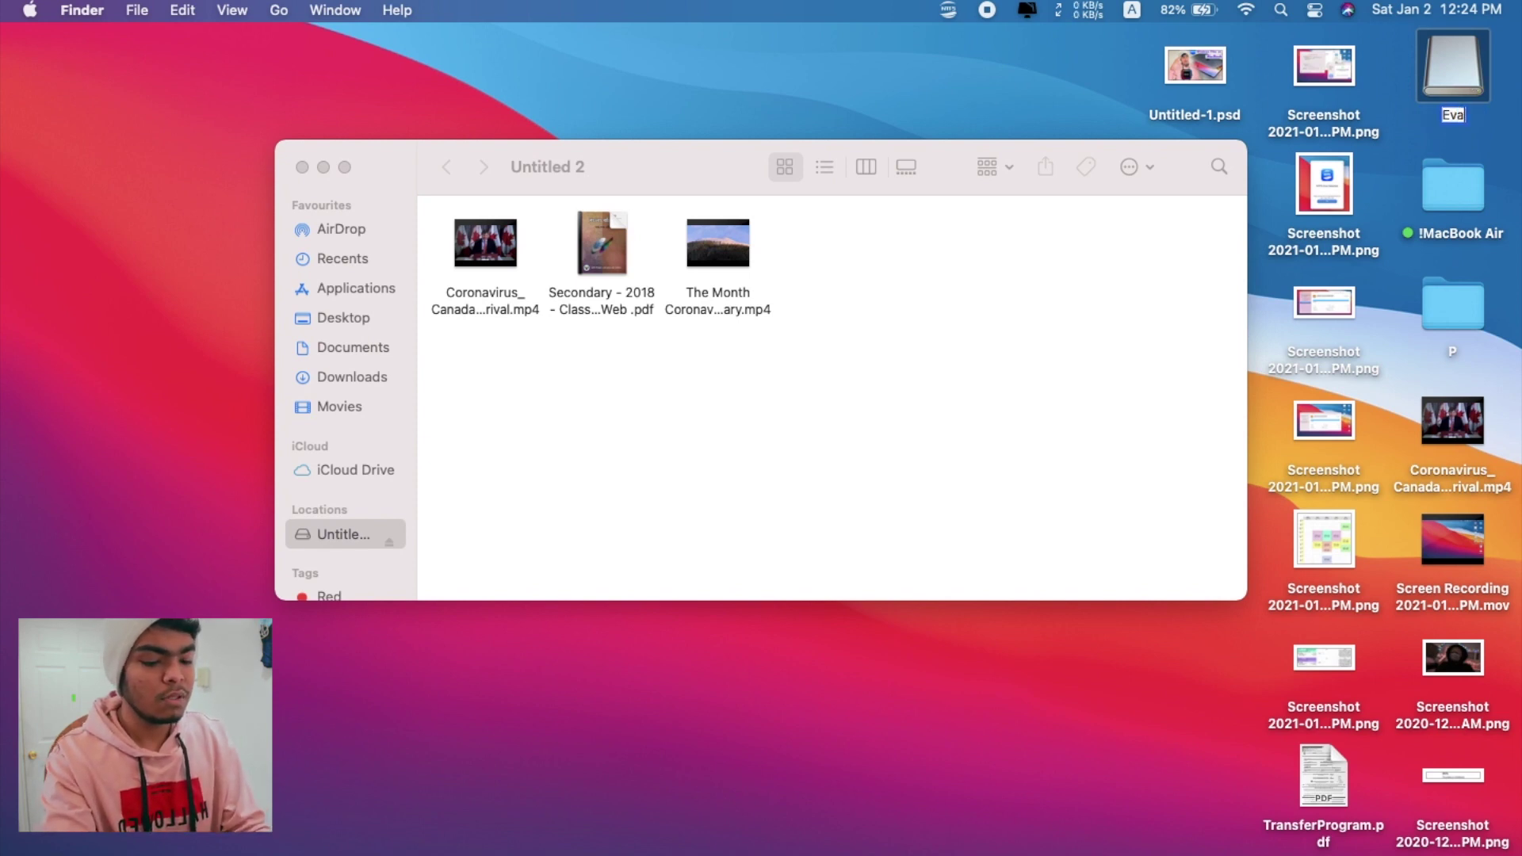
type("n 32GB")
key("Return")
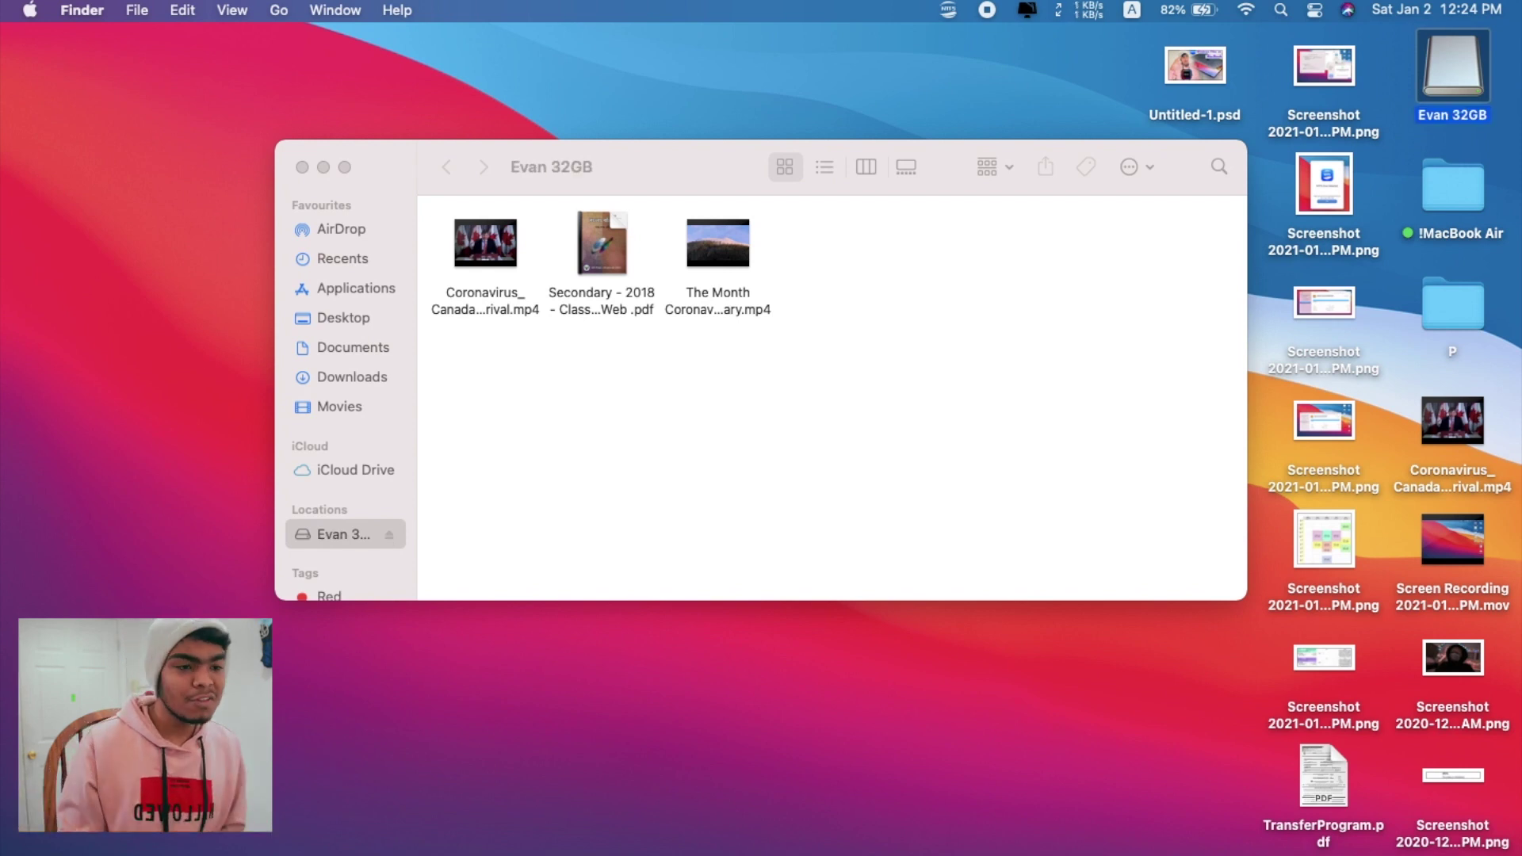
- Rename the Coronavirus Canada video on the drive to 'Covid-19.mp4'
left_click(485, 262)
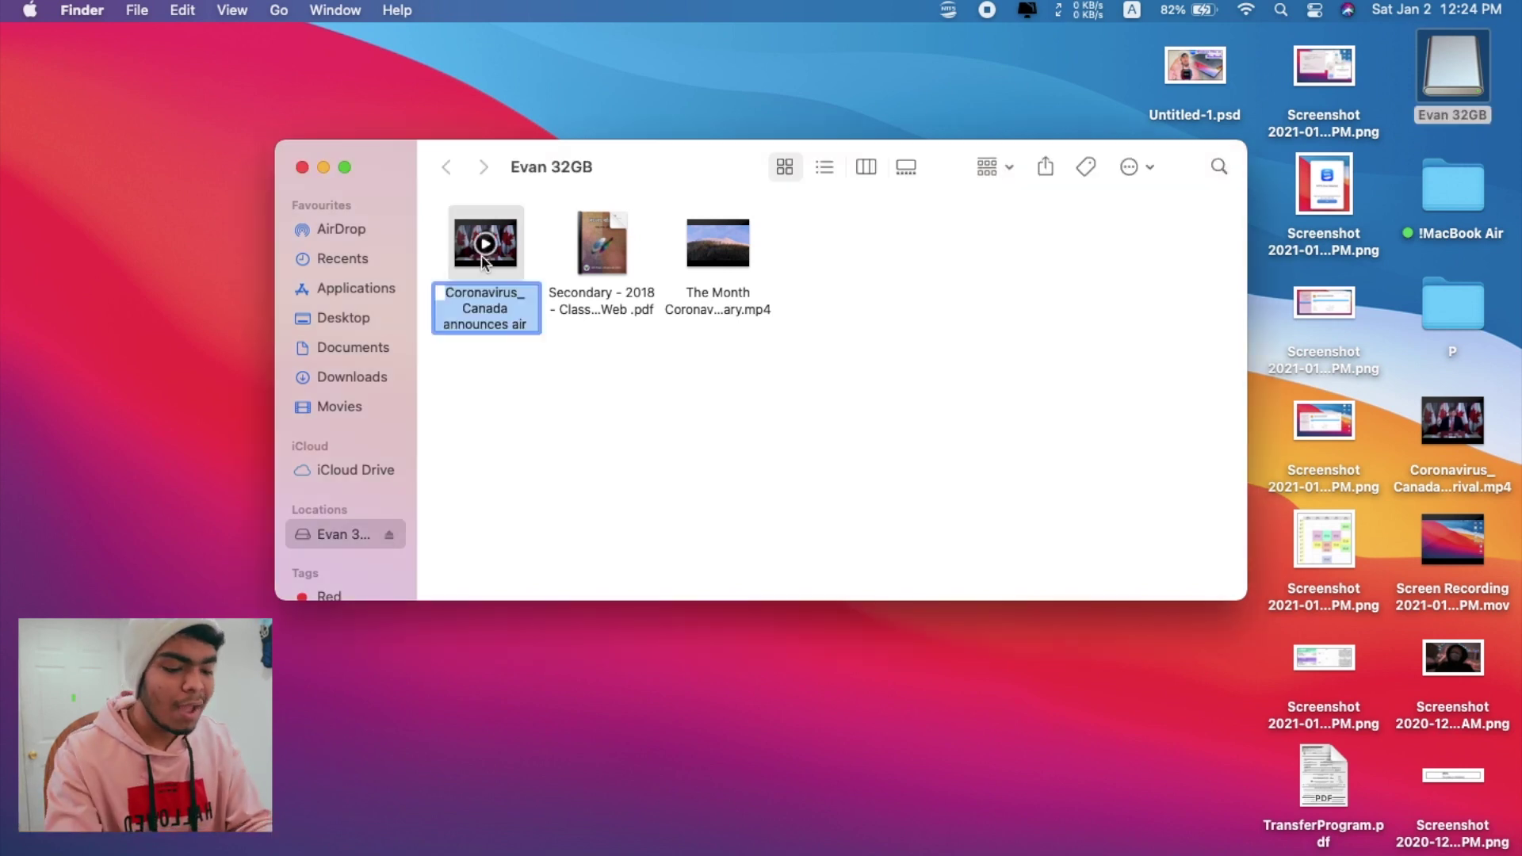
key("Return")
type("Covid-19.mp4")
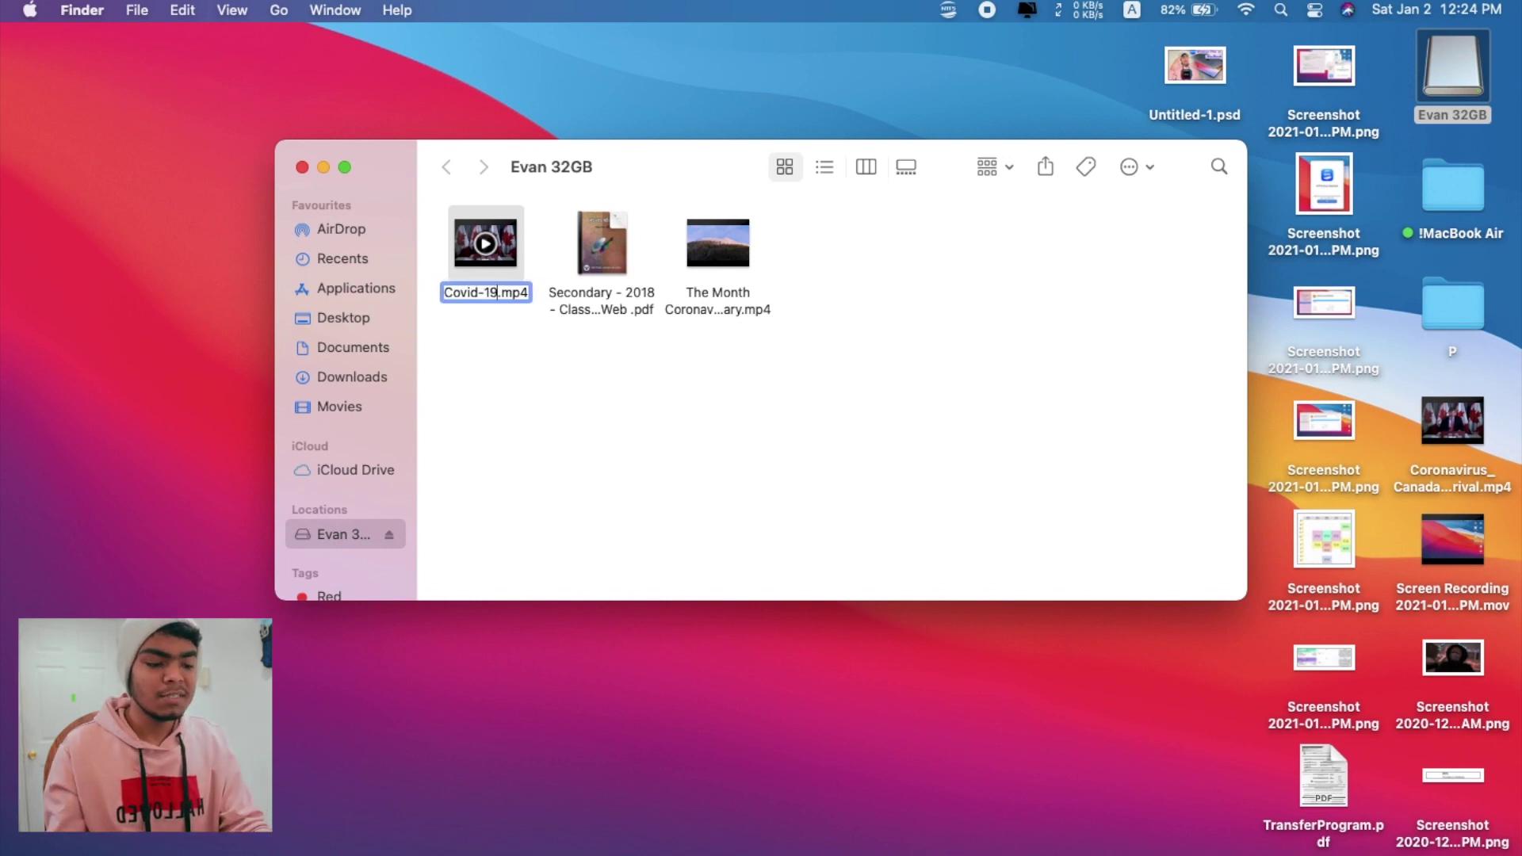
key("Return")
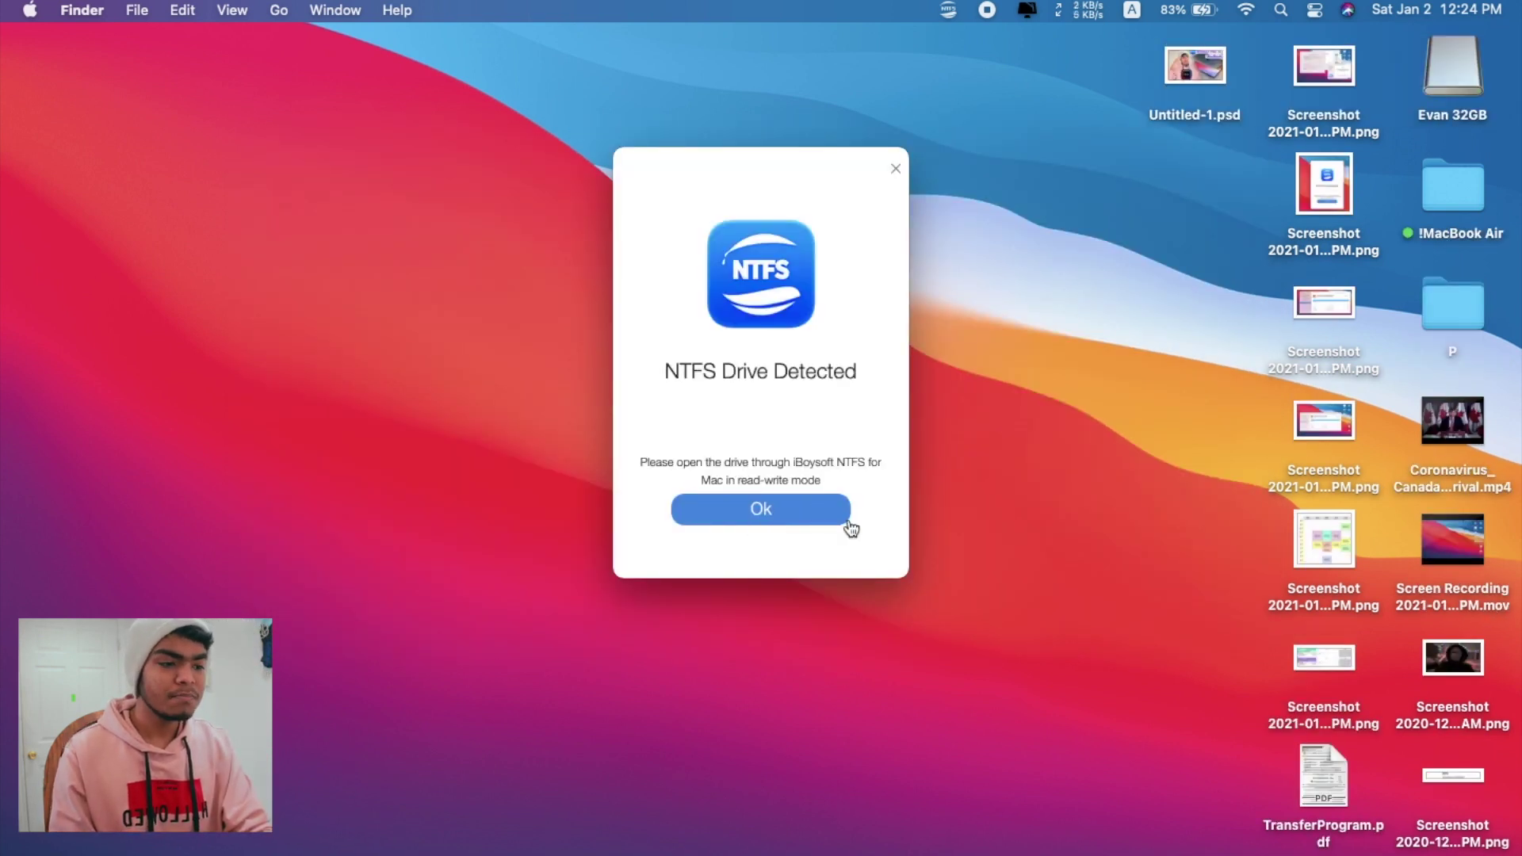
- Dismiss the drive-detected notice and open Evan 32GB in read-write mode from the menu-bar list
left_click(812, 515)
left_click(902, 55)
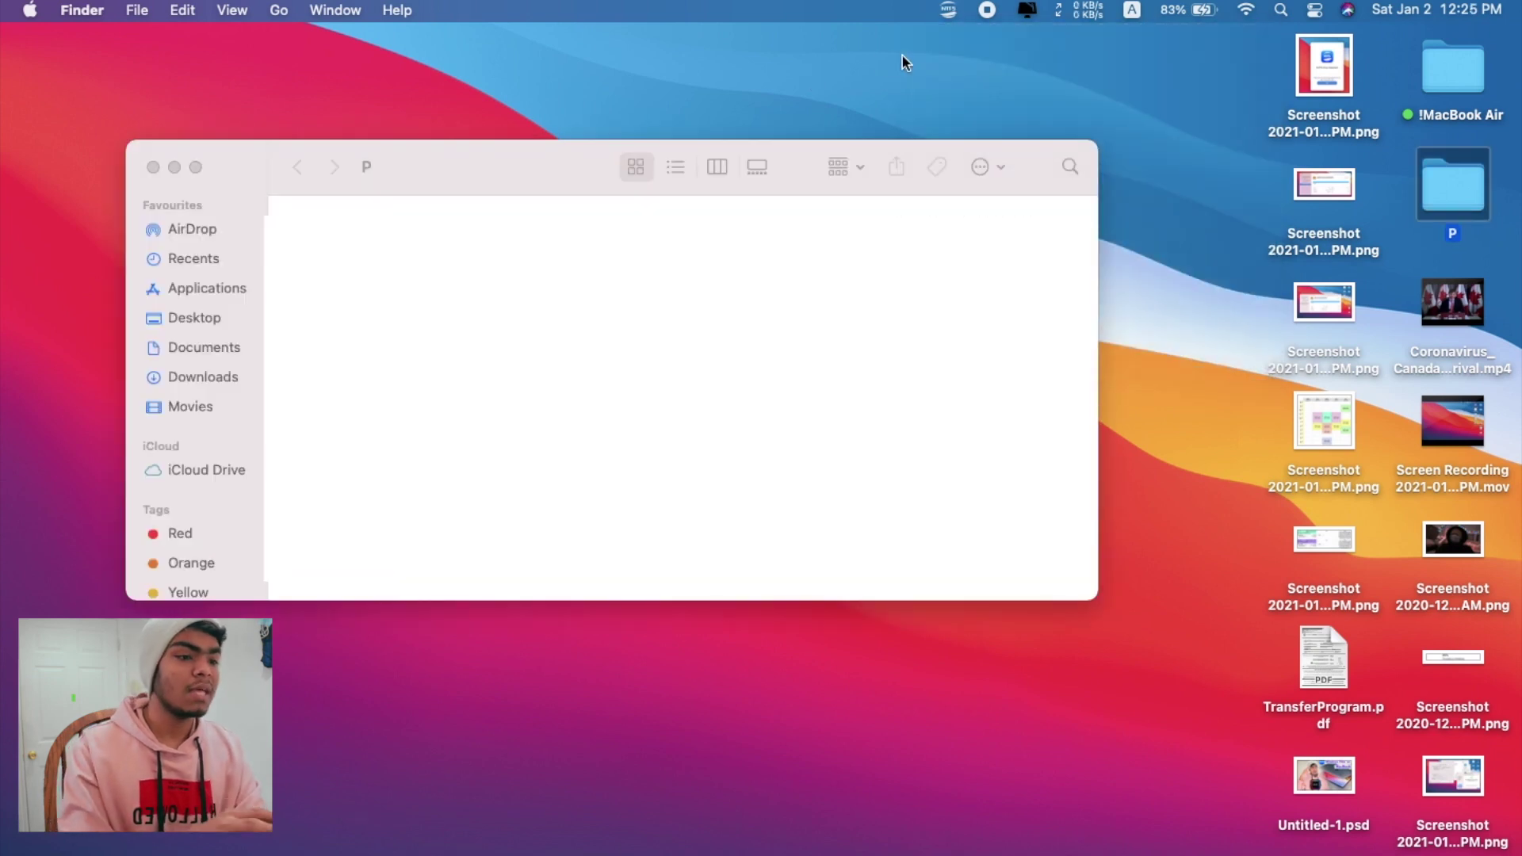
left_click(949, 10)
mouse_move(1083, 117)
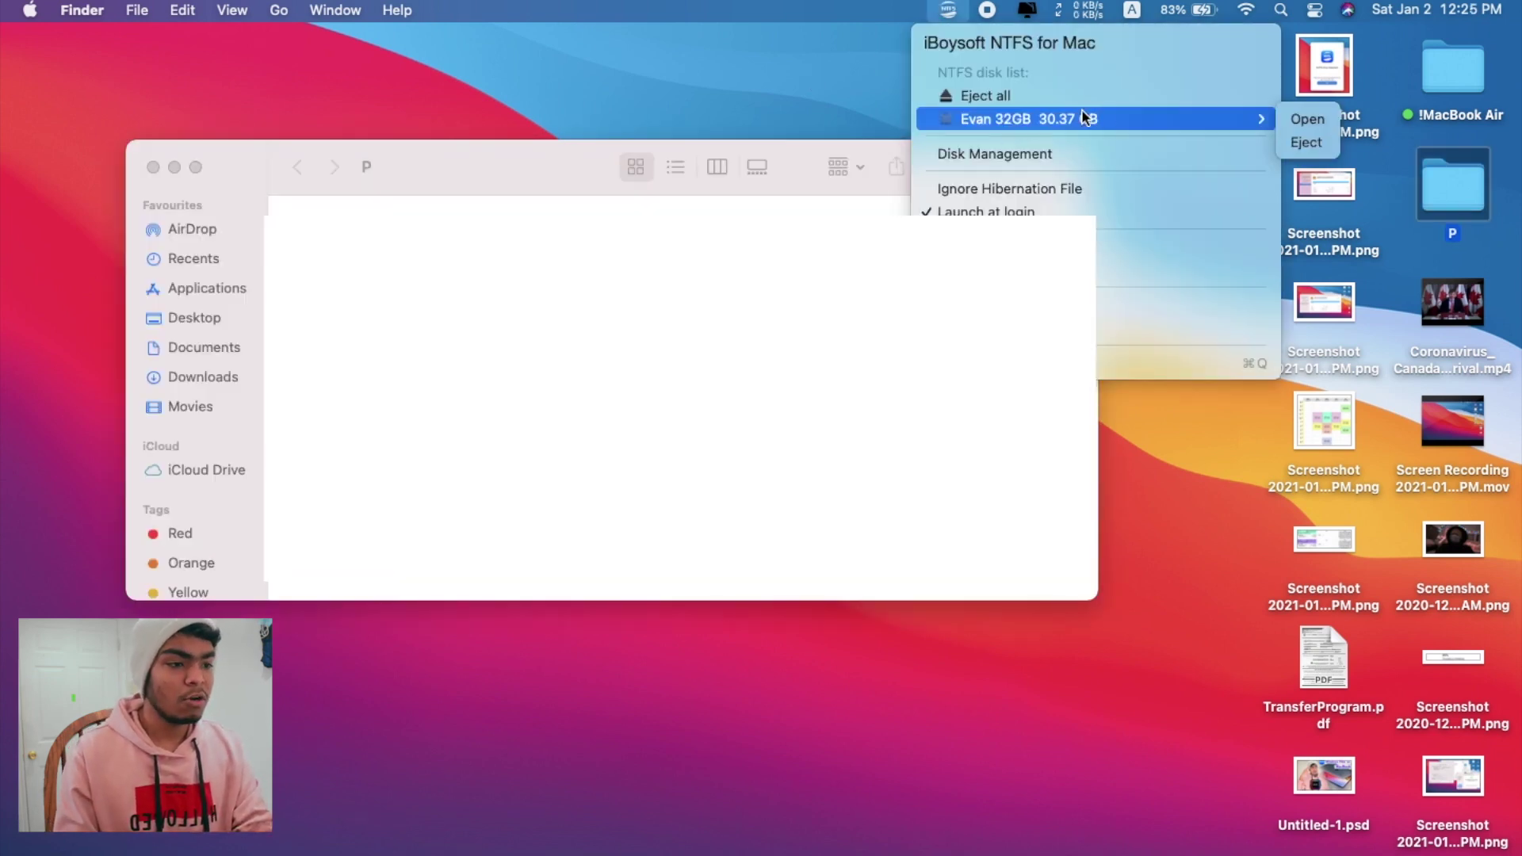
left_click(1302, 117)
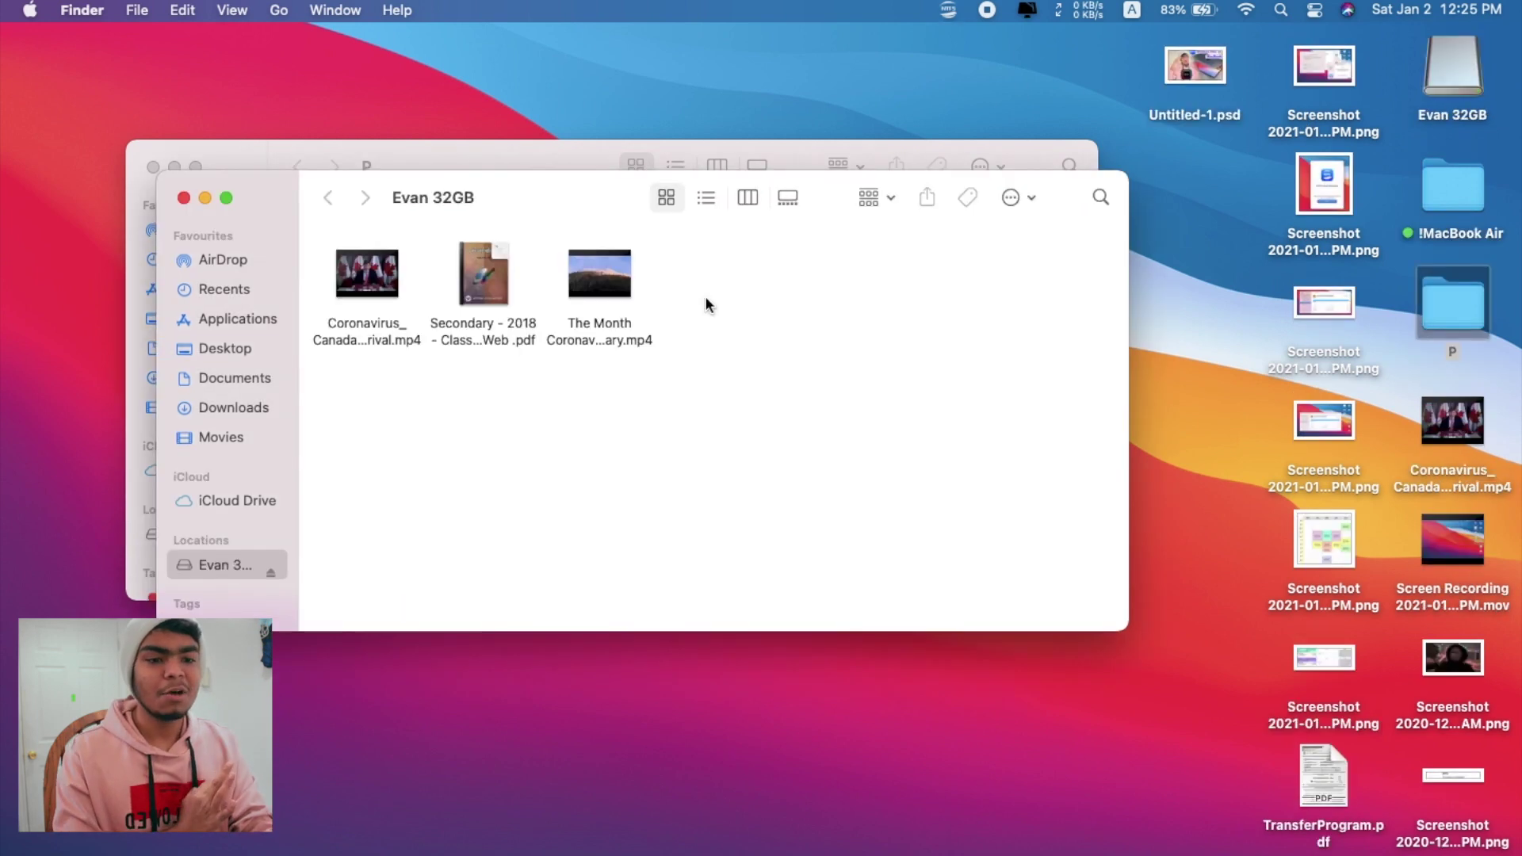
left_click(153, 168)
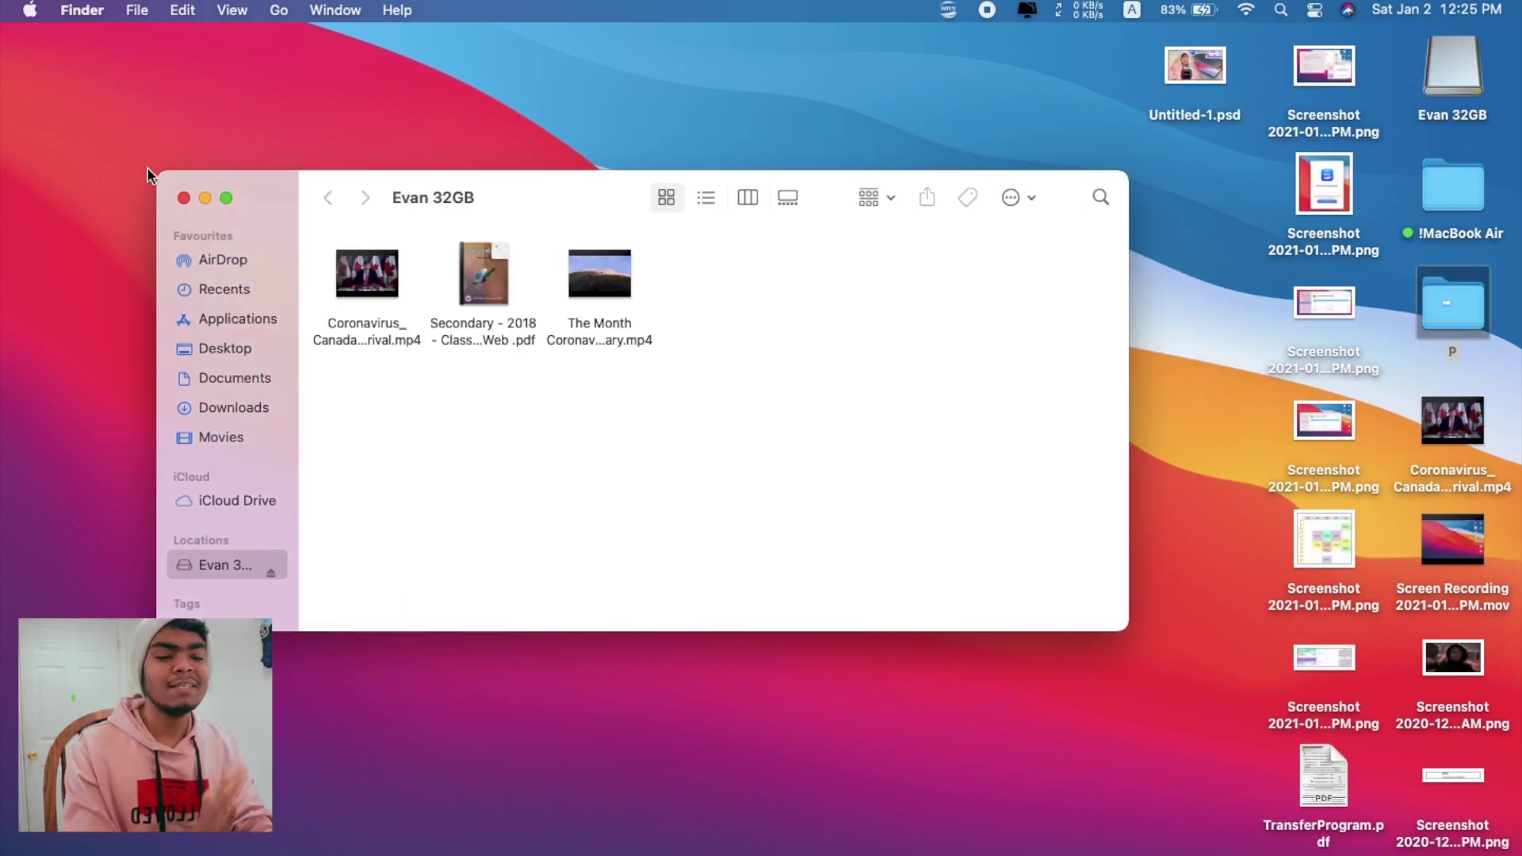
- Drag a desktop Screenshot PNG into the Evan 32GB window to copy it onto the drive
left_click_drag(1324, 539, 759, 345)
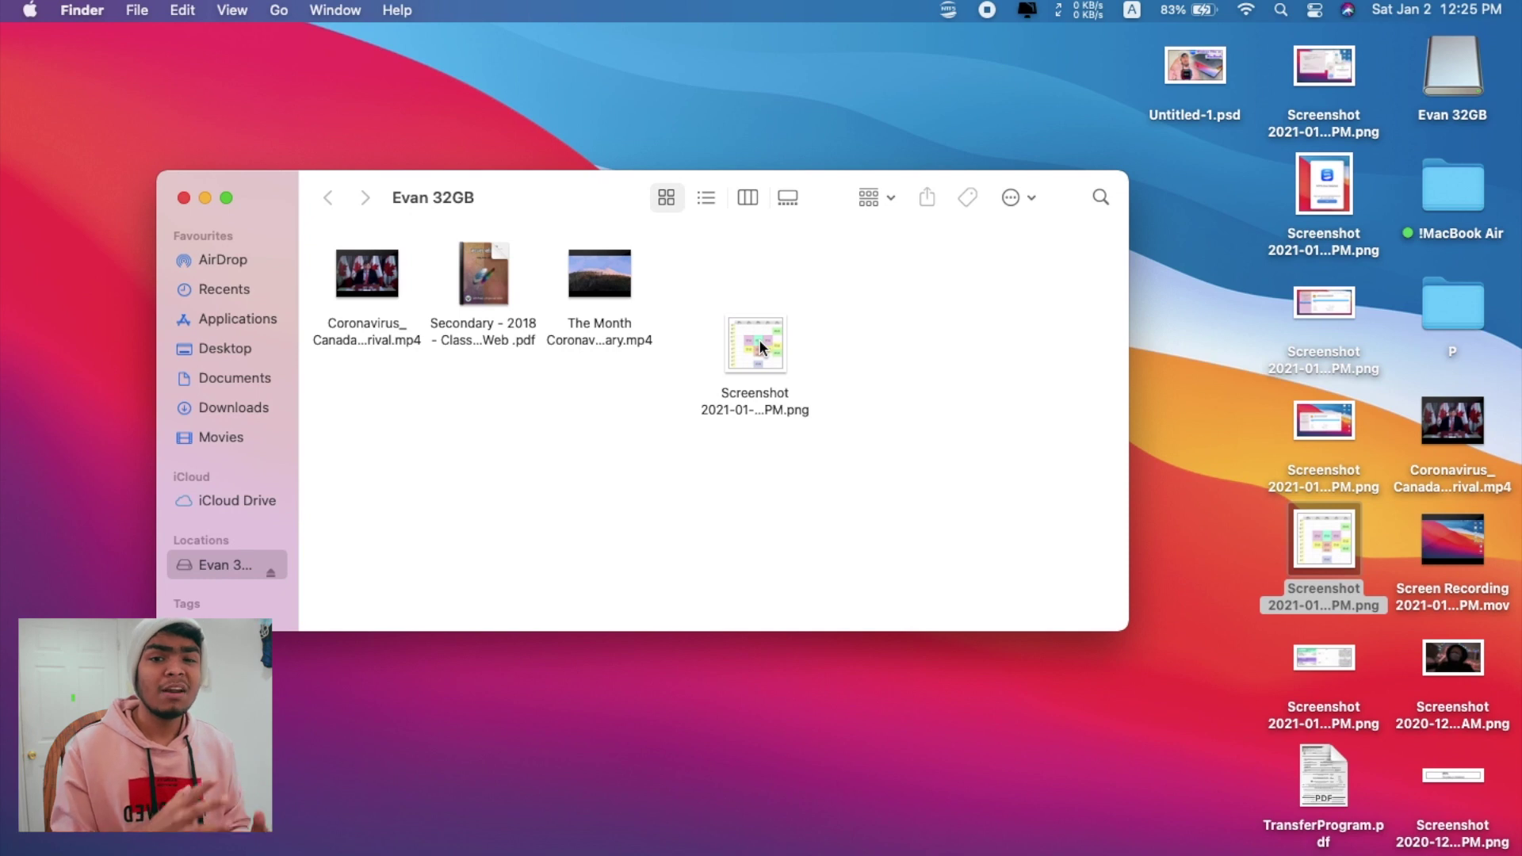